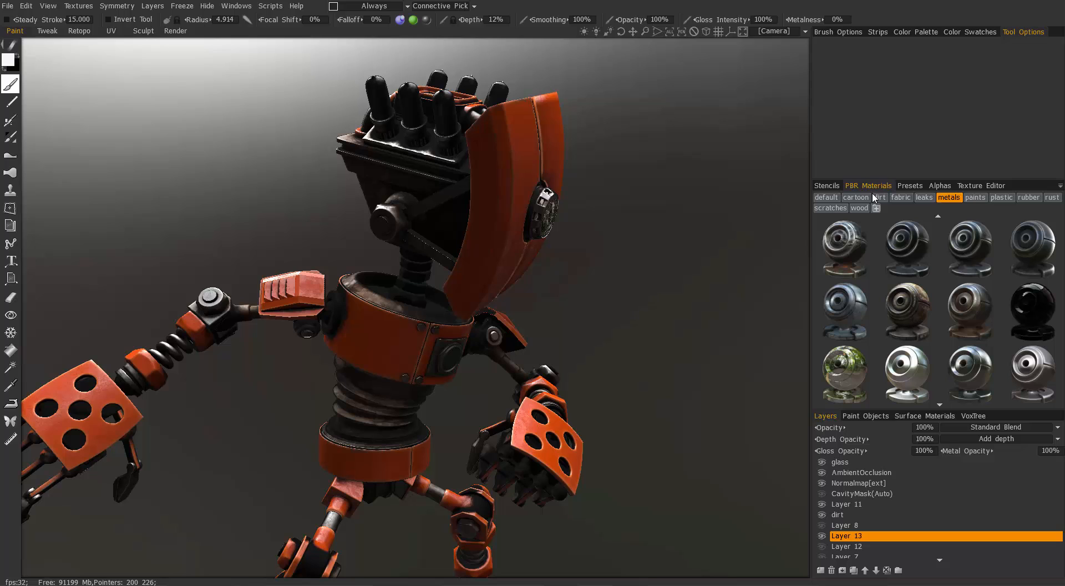
- Look through the folder categories of the alphas, the stencils and the Sculpt room's models
{"action": "mouse_move", "coordinate": [915, 351]}
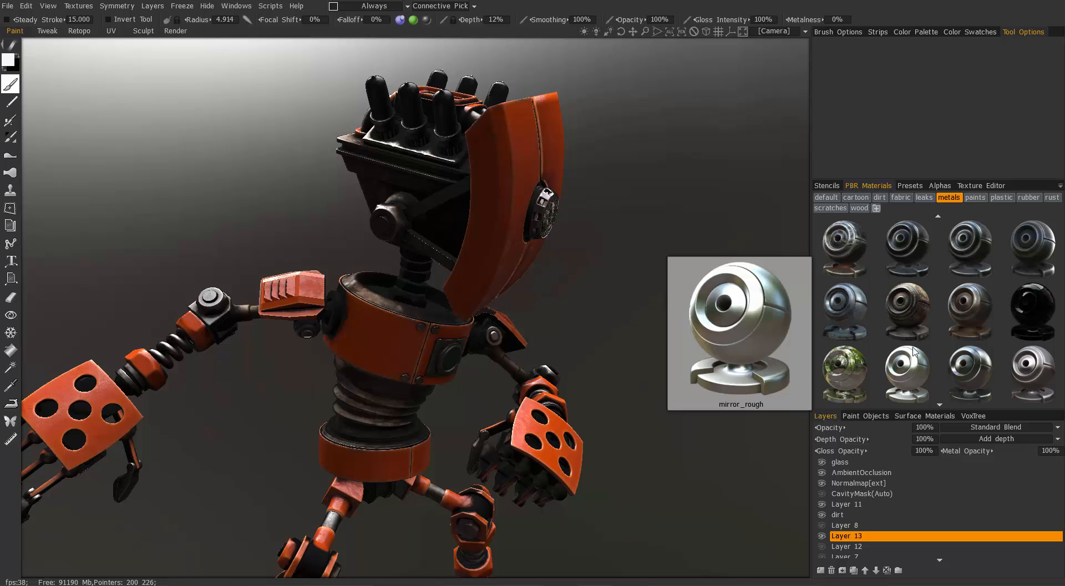
{"action": "mouse_move", "coordinate": [427, 22]}
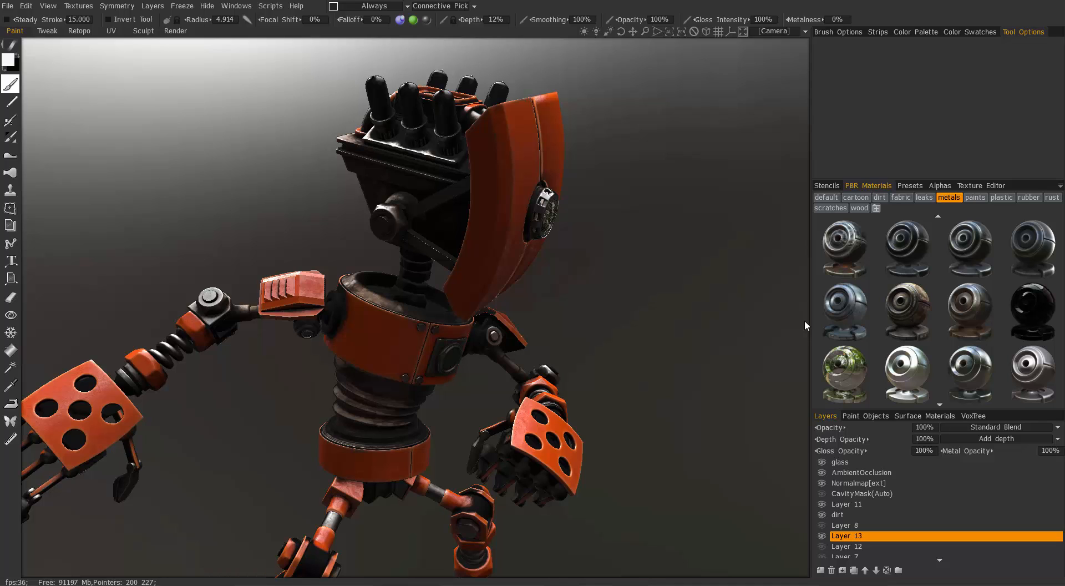
{"action": "left_click", "coordinate": [943, 186]}
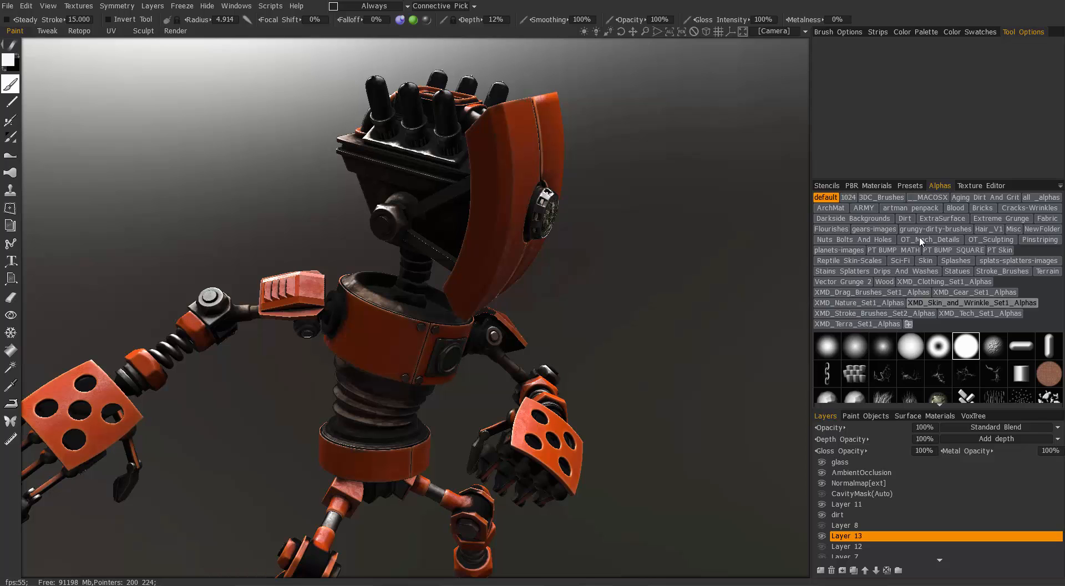
{"action": "left_click", "coordinate": [825, 187]}
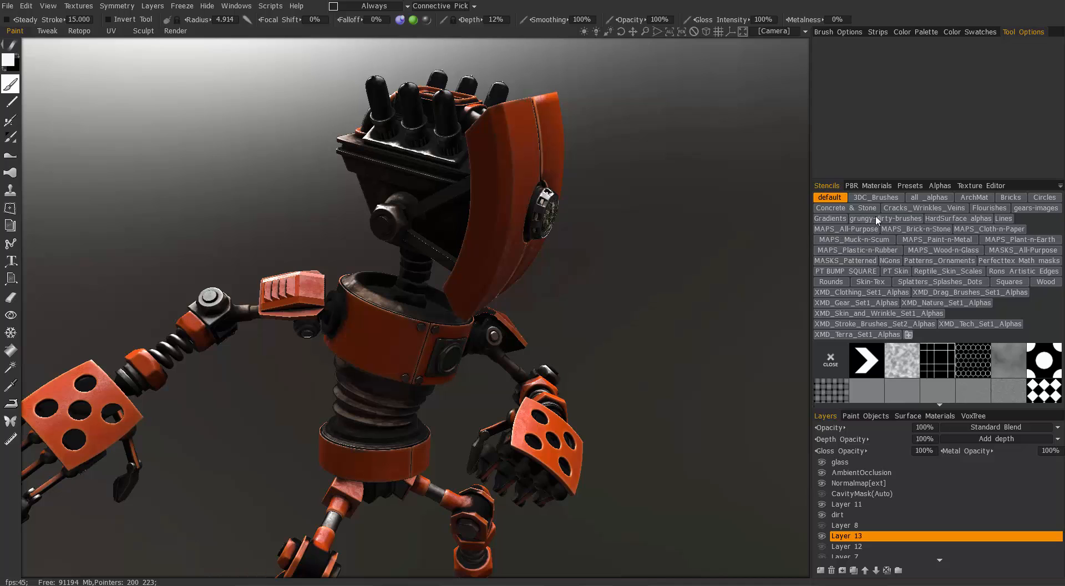
{"action": "left_click", "coordinate": [143, 31]}
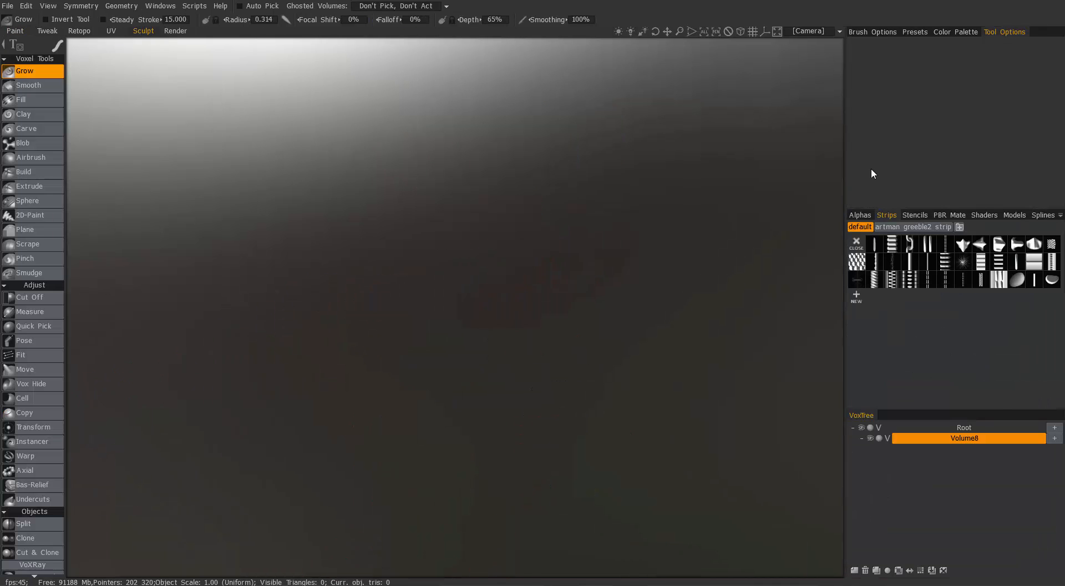
{"action": "left_click", "coordinate": [1014, 215]}
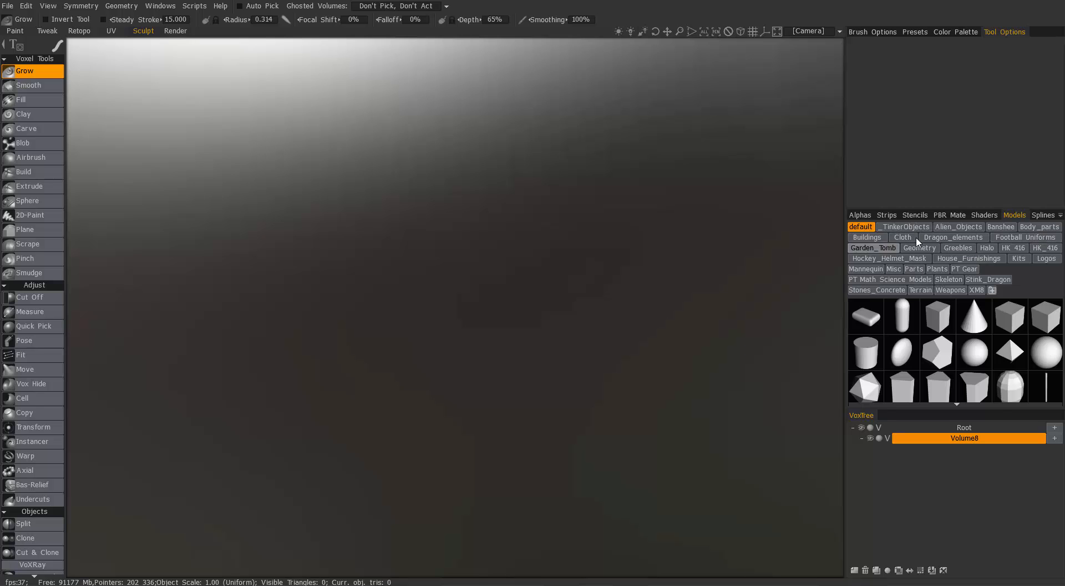
- Return to the Paint room and turn off ShowFoldersAsButtons in the general preferences
{"action": "left_click", "coordinate": [15, 31]}
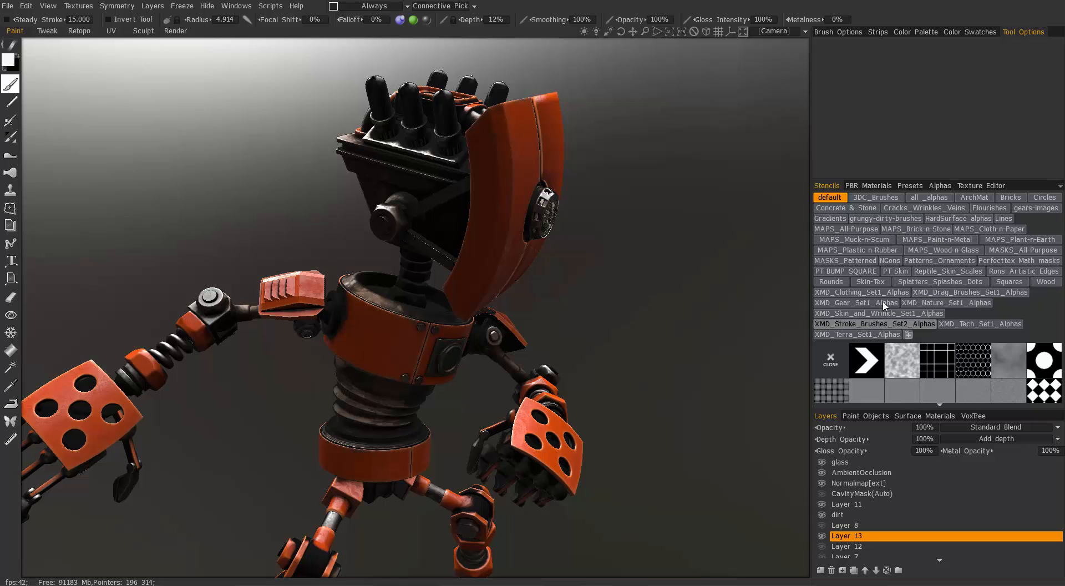
{"action": "left_click", "coordinate": [28, 6]}
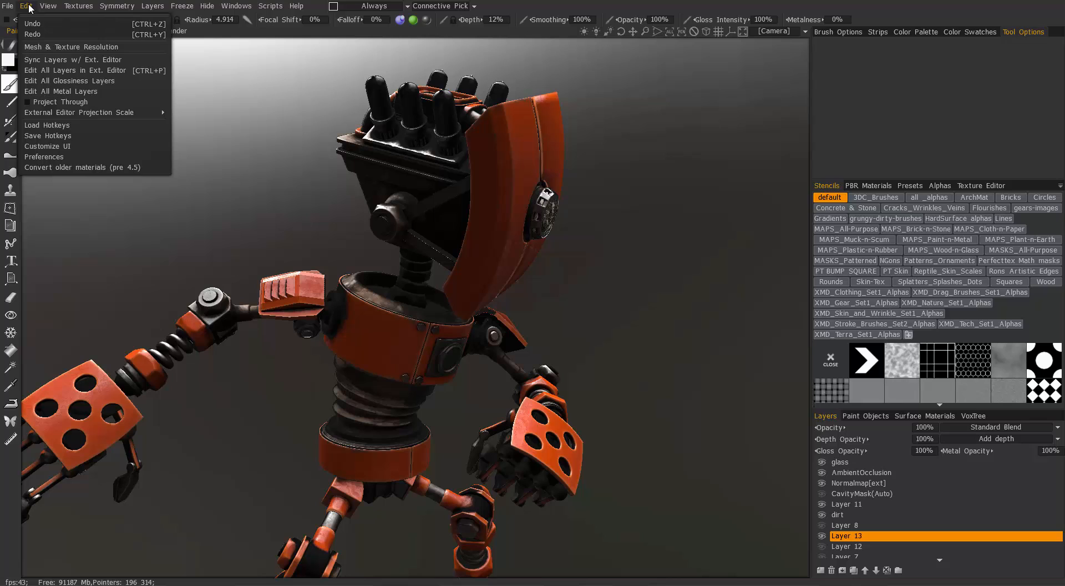
{"action": "left_click", "coordinate": [57, 161]}
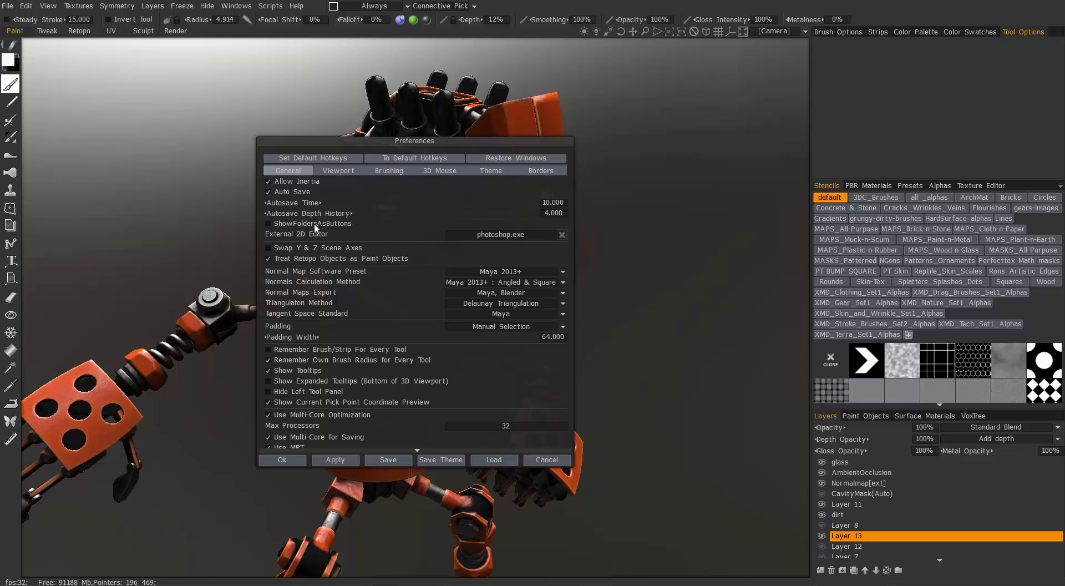
{"action": "left_click", "coordinate": [275, 460]}
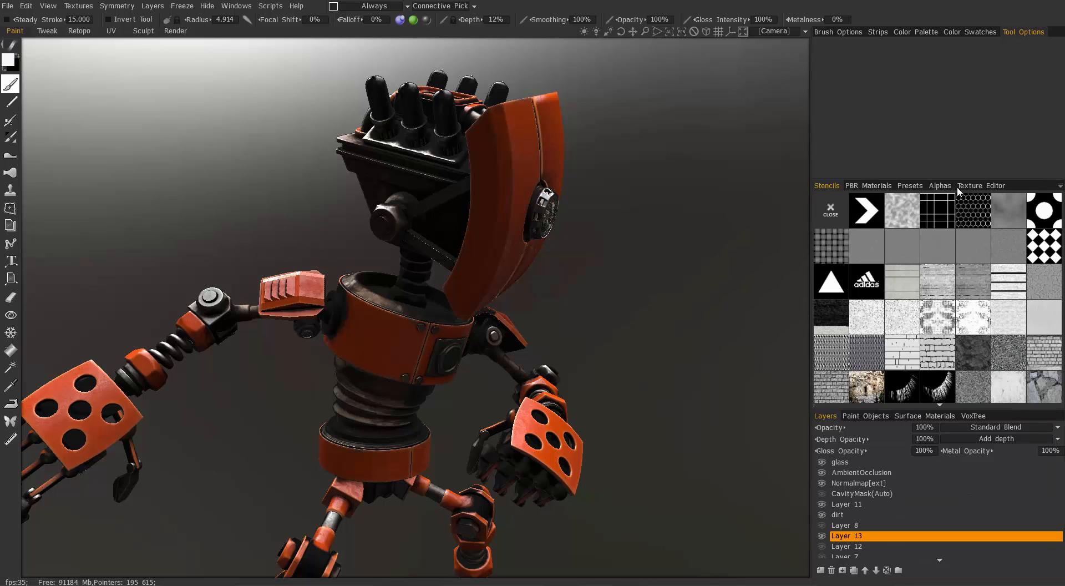
- Examine the folder and thumbnail options offered for the PBR materials, the stencils and the Sculpt room's models, and return to the Paint room
{"action": "left_click", "coordinate": [874, 186]}
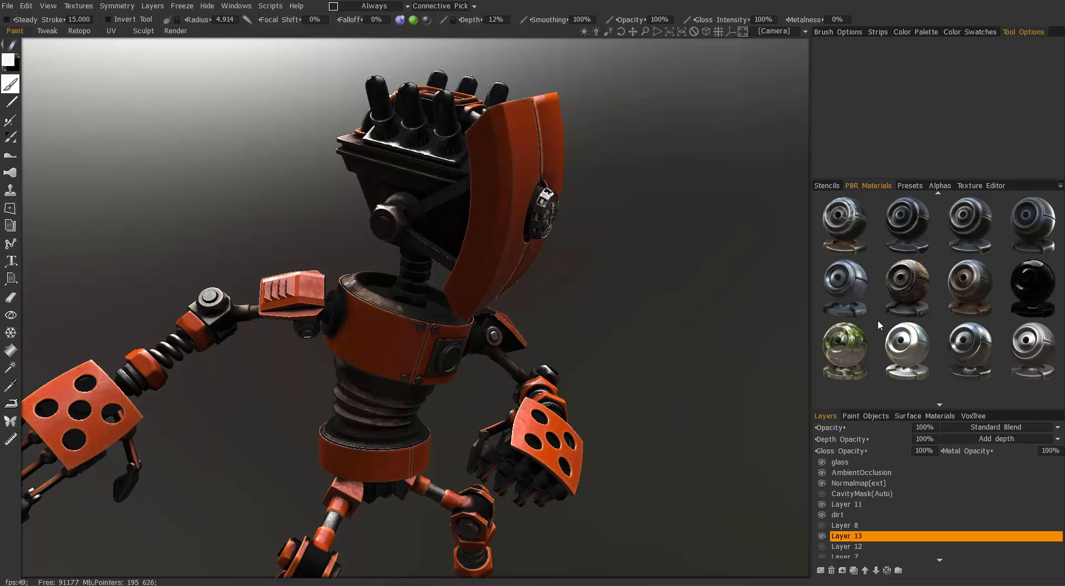
{"action": "left_click", "coordinate": [1061, 190]}
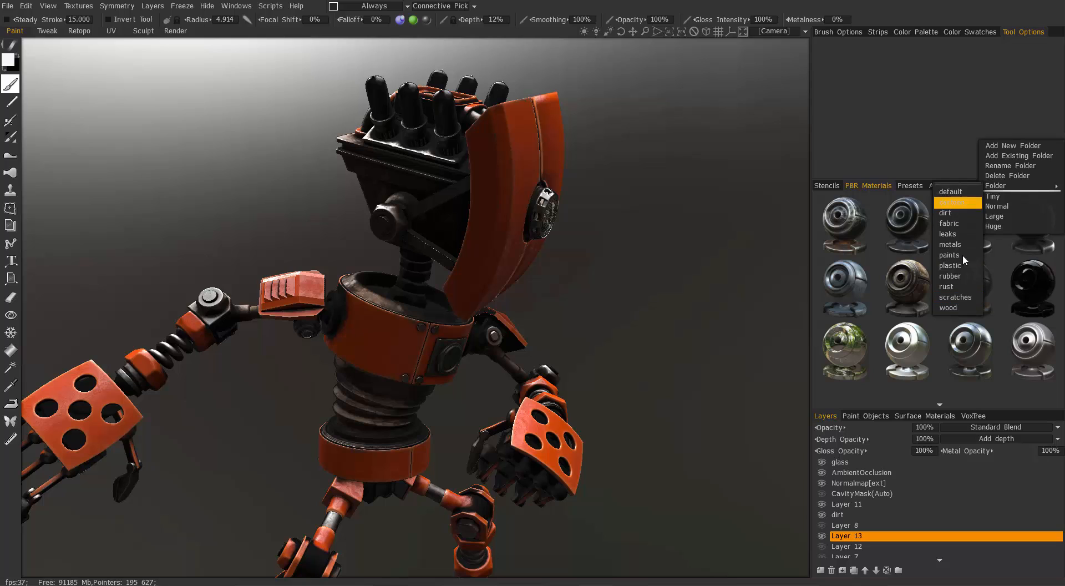
{"action": "left_click", "coordinate": [961, 235]}
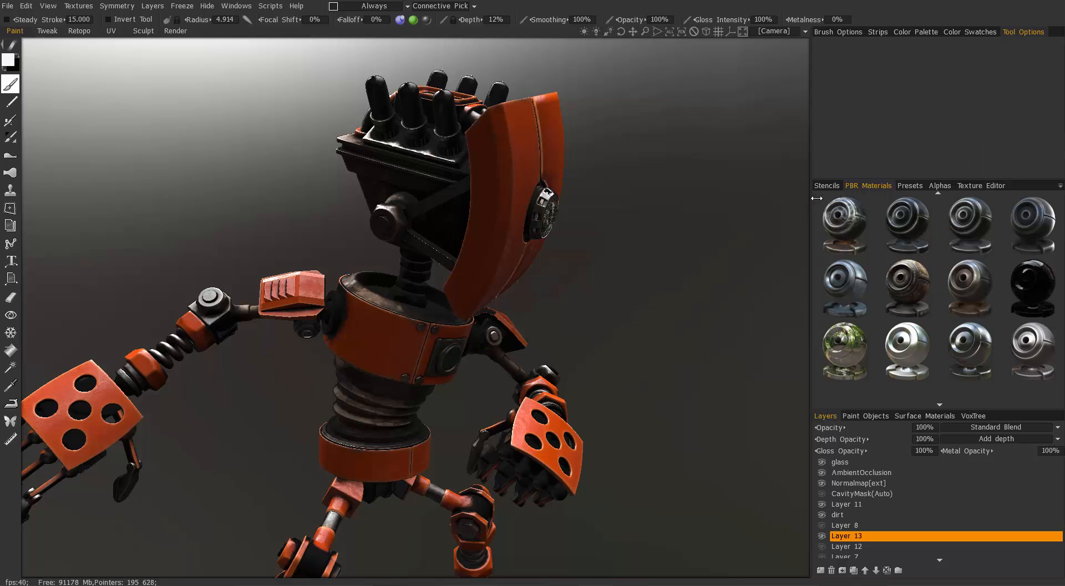
{"action": "left_click", "coordinate": [1060, 185]}
{"action": "mouse_move", "coordinate": [1019, 183]}
{"action": "left_click", "coordinate": [825, 185]}
{"action": "left_click", "coordinate": [1060, 185]}
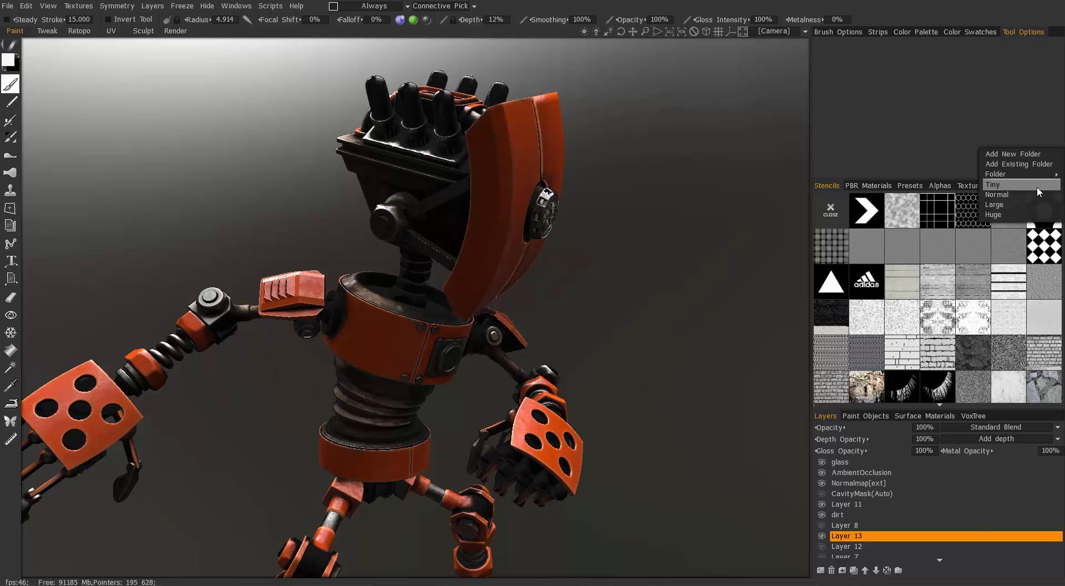
{"action": "mouse_move", "coordinate": [996, 174]}
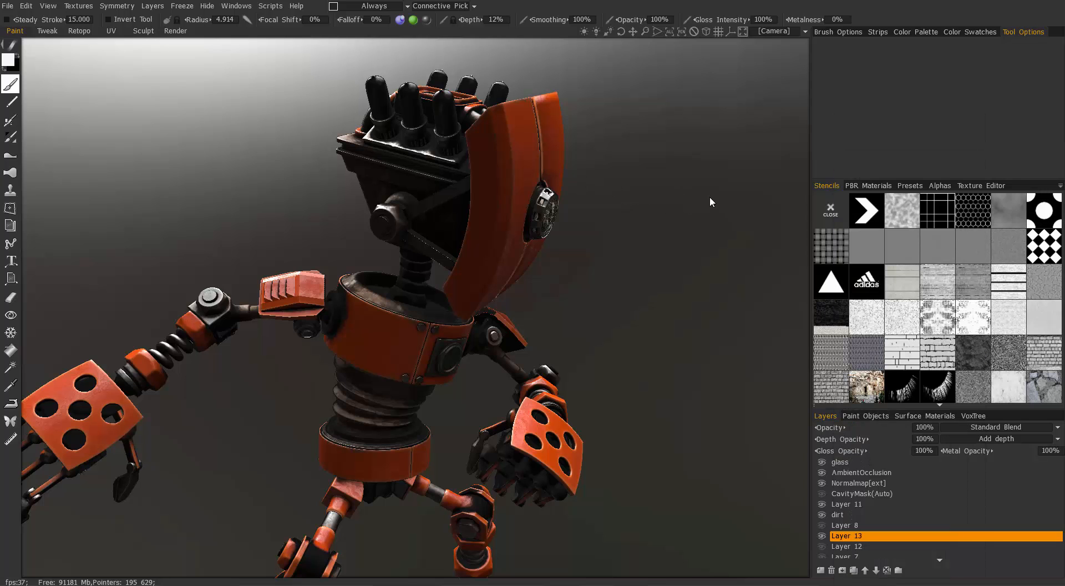
{"action": "left_click", "coordinate": [143, 31]}
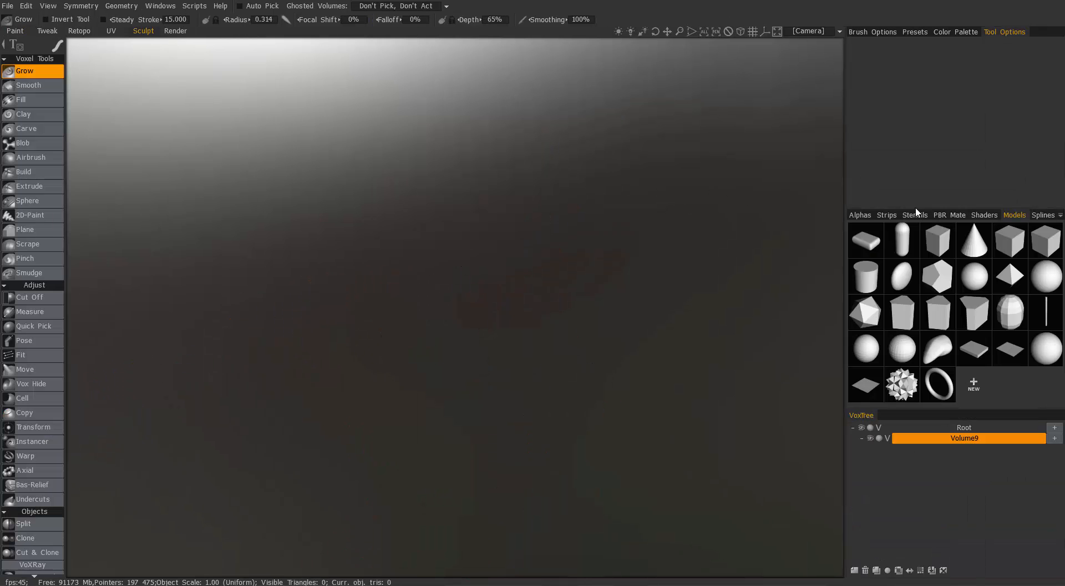
{"action": "left_click", "coordinate": [1061, 216]}
{"action": "left_click", "coordinate": [22, 31]}
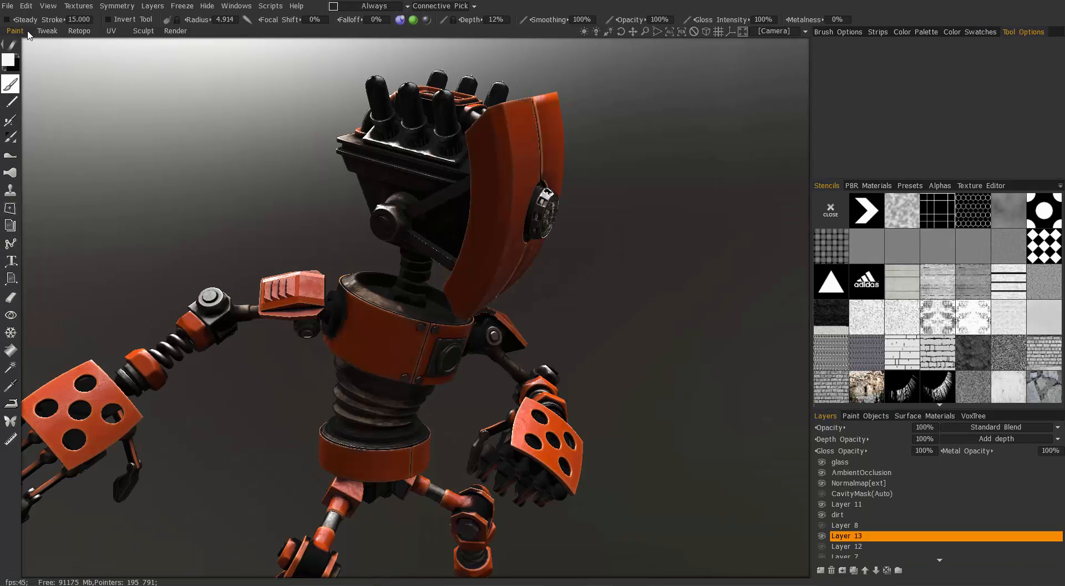
- Try the Tiny, Normal and Large thumbnail sizes for the PBR materials
{"action": "left_click", "coordinate": [867, 187]}
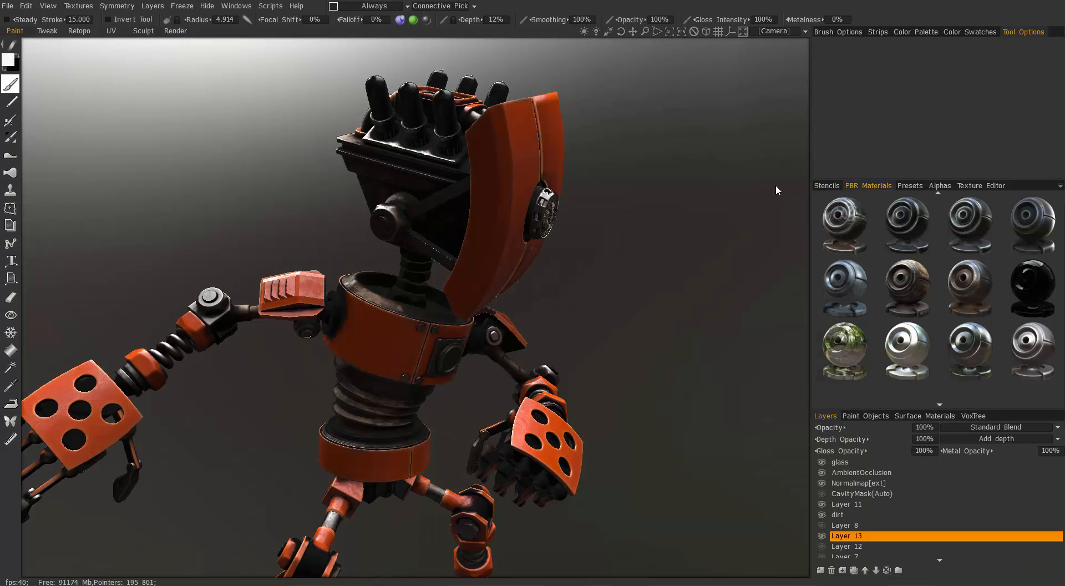
{"action": "left_click", "coordinate": [1060, 186]}
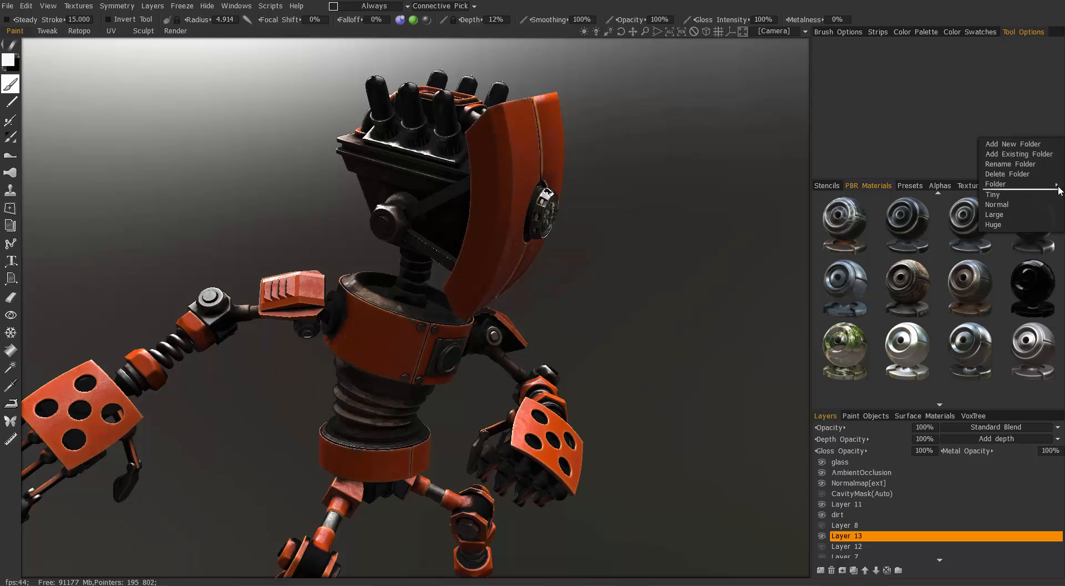
{"action": "left_click", "coordinate": [1014, 194]}
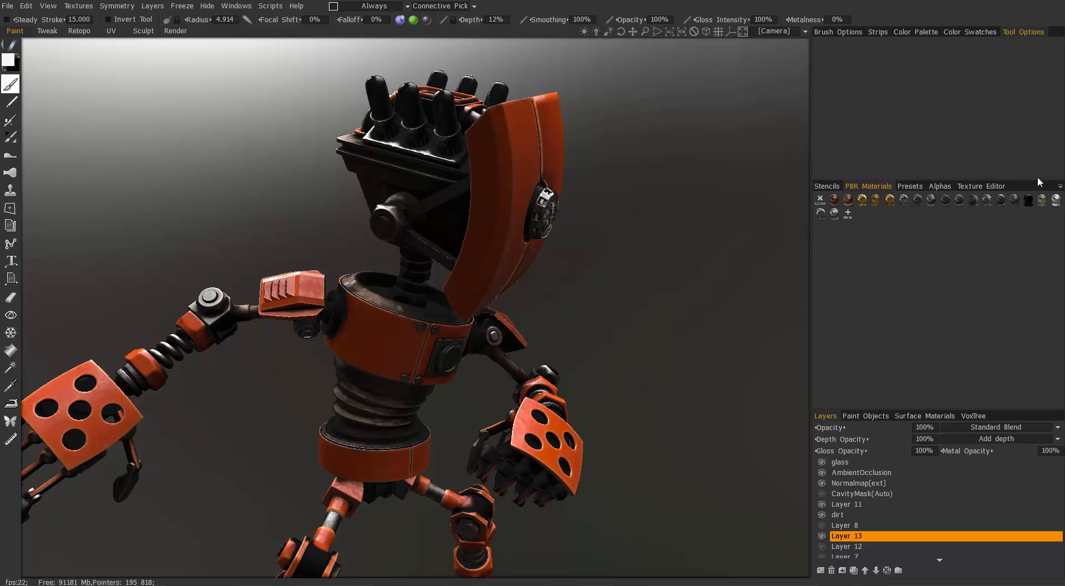
{"action": "left_click", "coordinate": [1060, 186]}
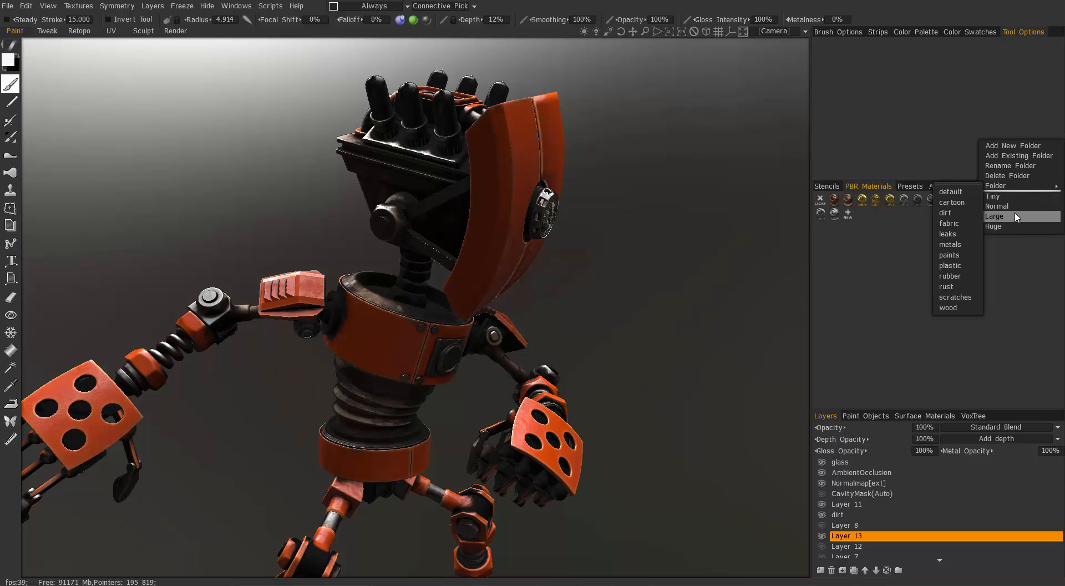
{"action": "left_click", "coordinate": [1009, 206]}
{"action": "left_click", "coordinate": [1061, 189]}
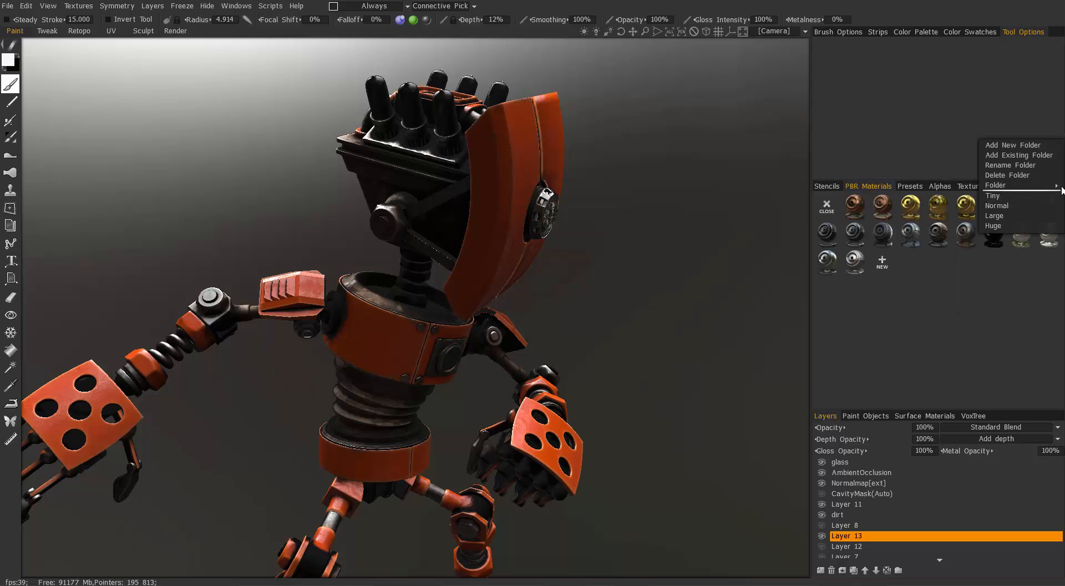
{"action": "left_click", "coordinate": [1026, 215]}
- Set the PBR material thumbnails to Huge and slightly widen the area that holds them
{"action": "left_click", "coordinate": [1061, 189]}
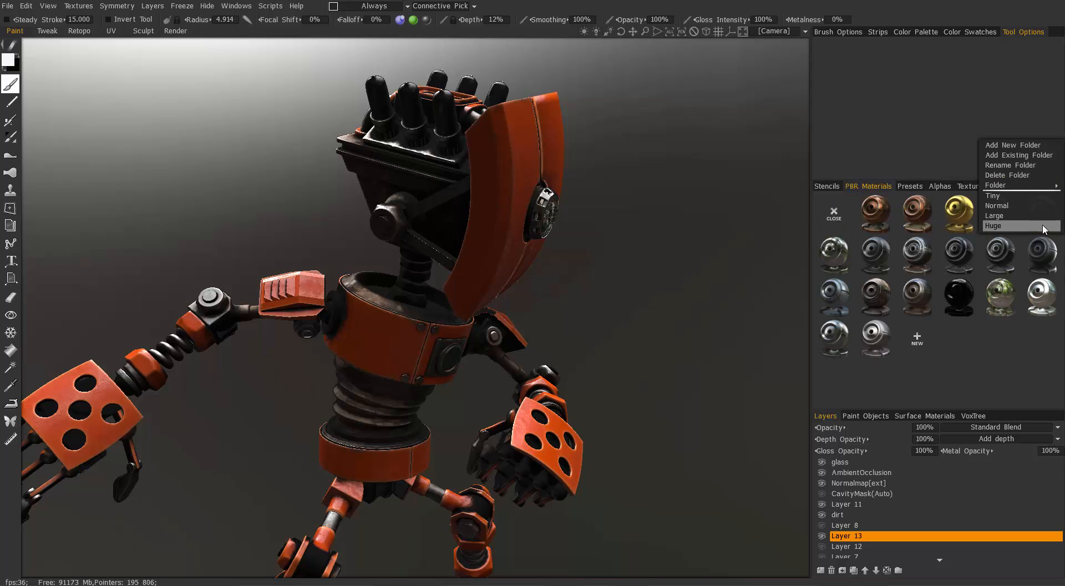
{"action": "left_click", "coordinate": [1042, 225]}
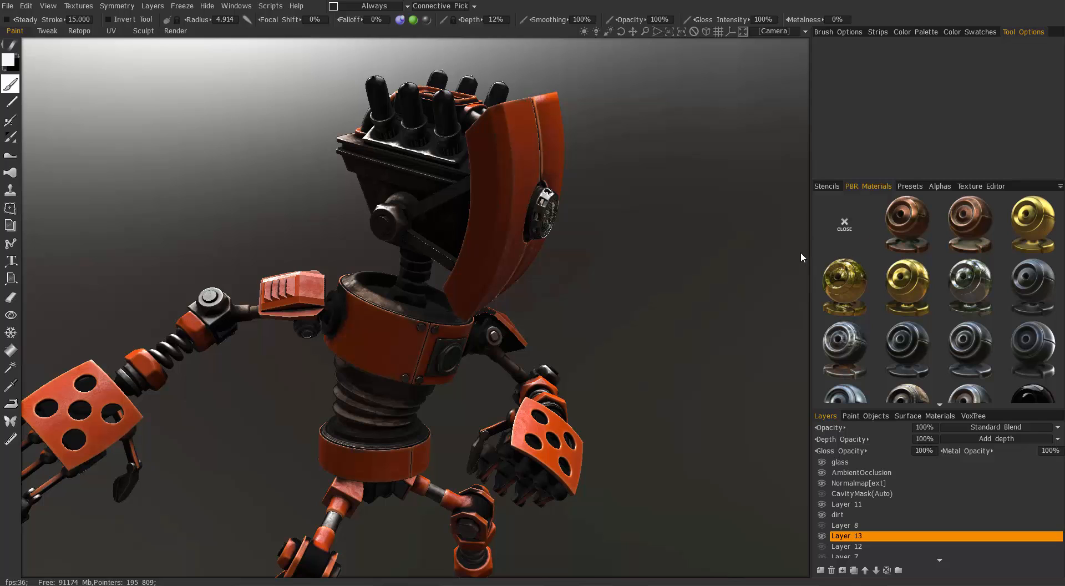
{"action": "left_click_drag", "start_coordinate": [812, 254], "coordinate": [798, 255]}
- Browse the PBR materials, pick the camouflage metal material and activate the Fill tool
{"action": "scroll", "coordinate": [894, 361], "scroll_direction": "down", "scroll_amount": 2}
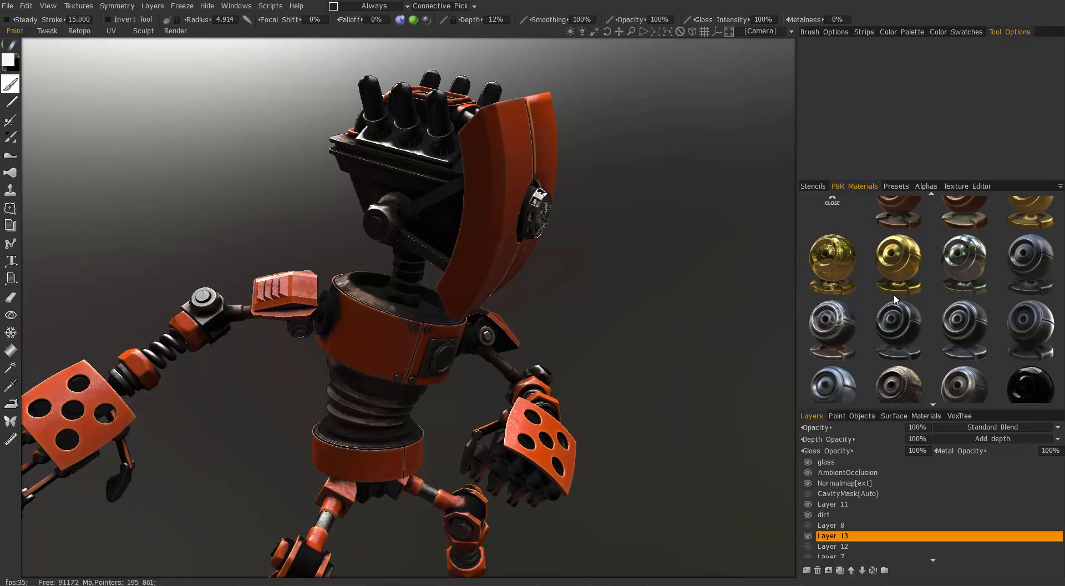
{"action": "scroll", "coordinate": [906, 381], "scroll_direction": "up", "scroll_amount": 2}
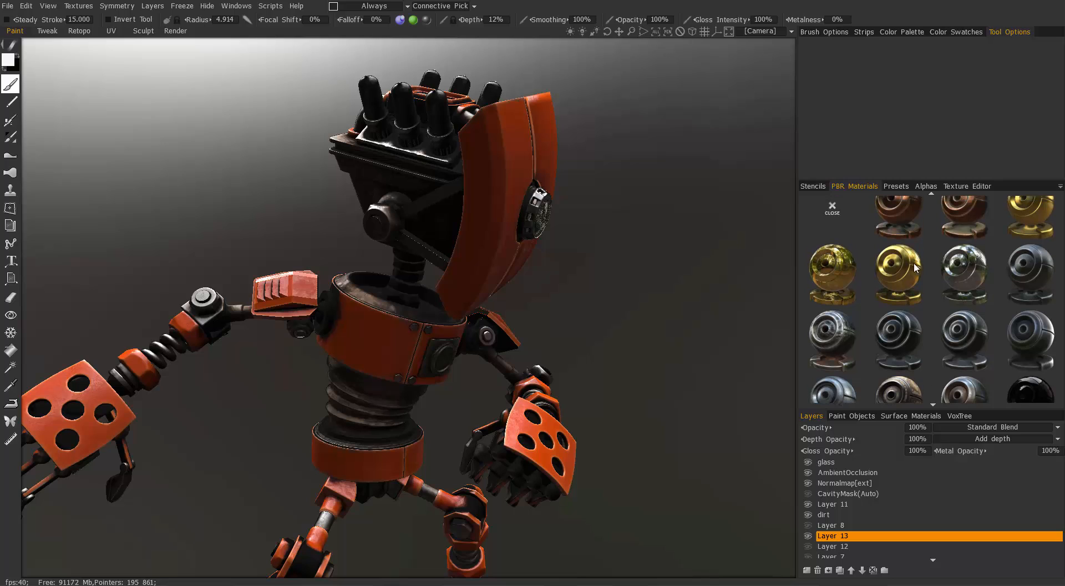
{"action": "scroll", "coordinate": [899, 297], "scroll_direction": "down", "scroll_amount": 5}
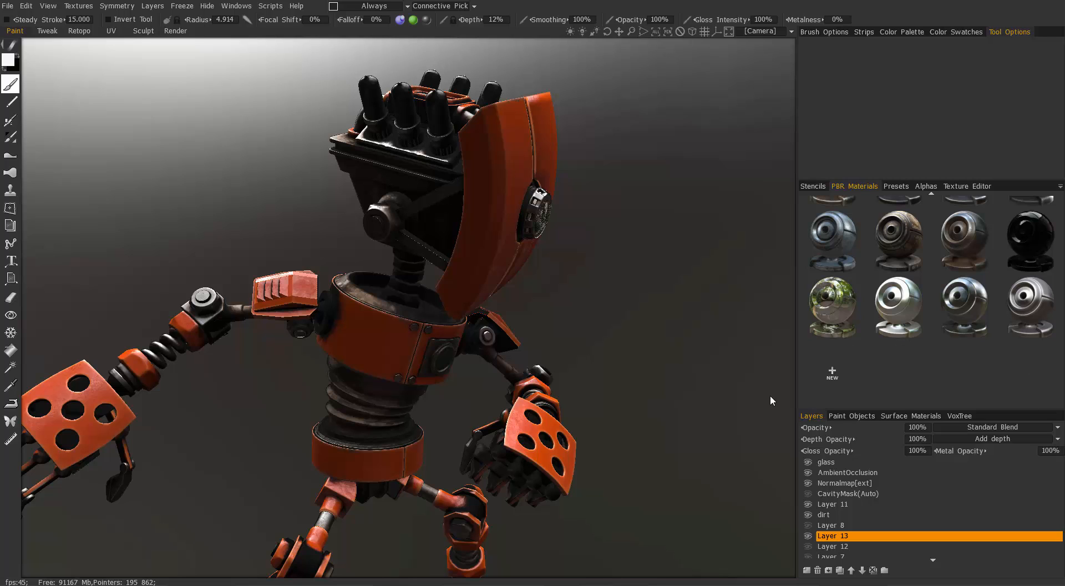
{"action": "scroll", "coordinate": [905, 231], "scroll_direction": "up", "scroll_amount": 2}
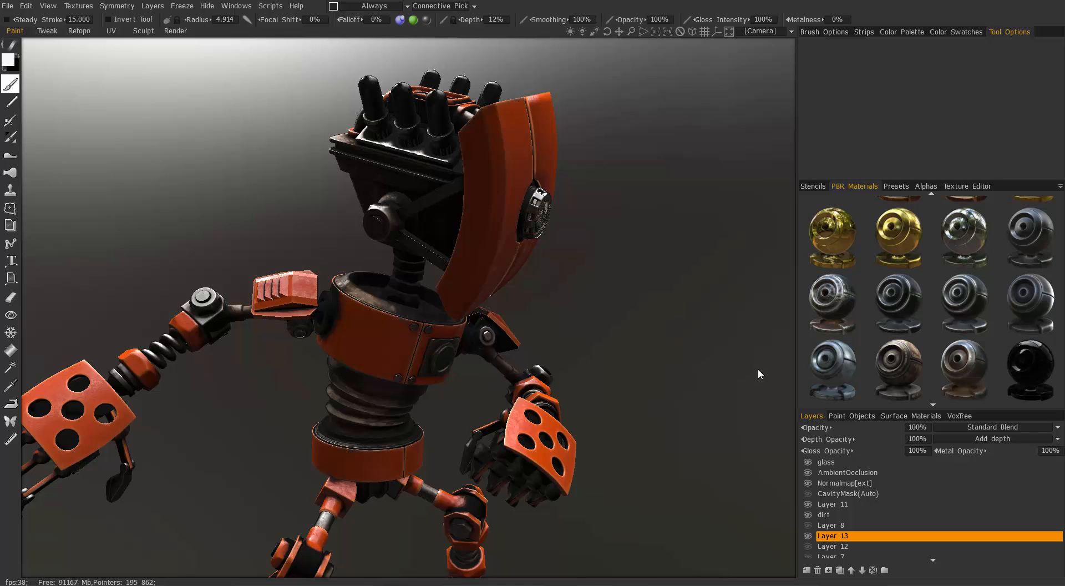
{"action": "mouse_move", "coordinate": [838, 369]}
{"action": "left_click", "coordinate": [905, 364]}
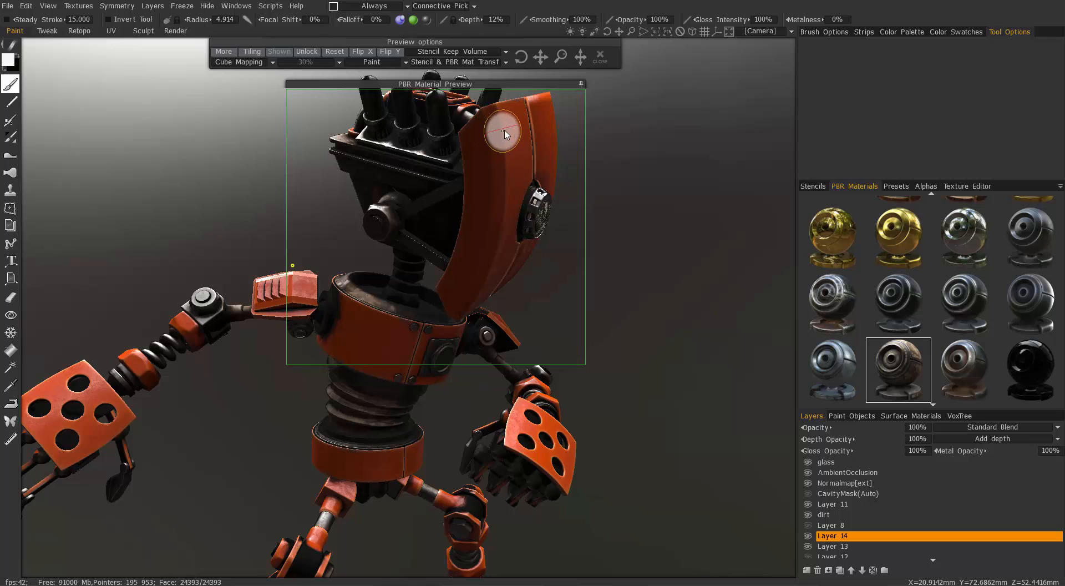
{"action": "left_click", "coordinate": [11, 355]}
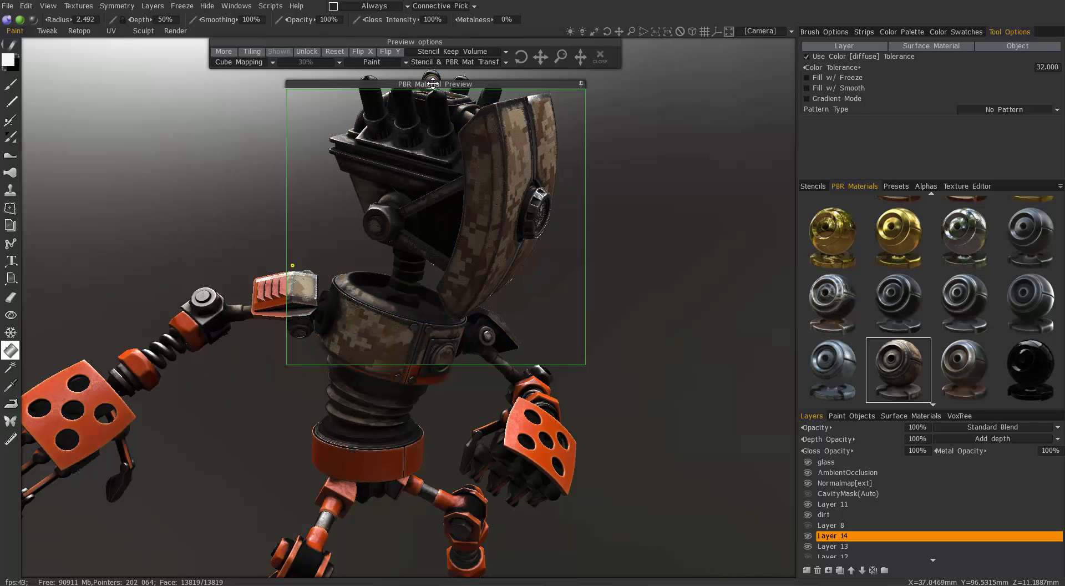
- Move the PBR Material Preview off the robot, over its head and over its arm to compare the camouflage coverage
{"action": "left_click_drag", "start_coordinate": [502, 83], "coordinate": [844, 144]}
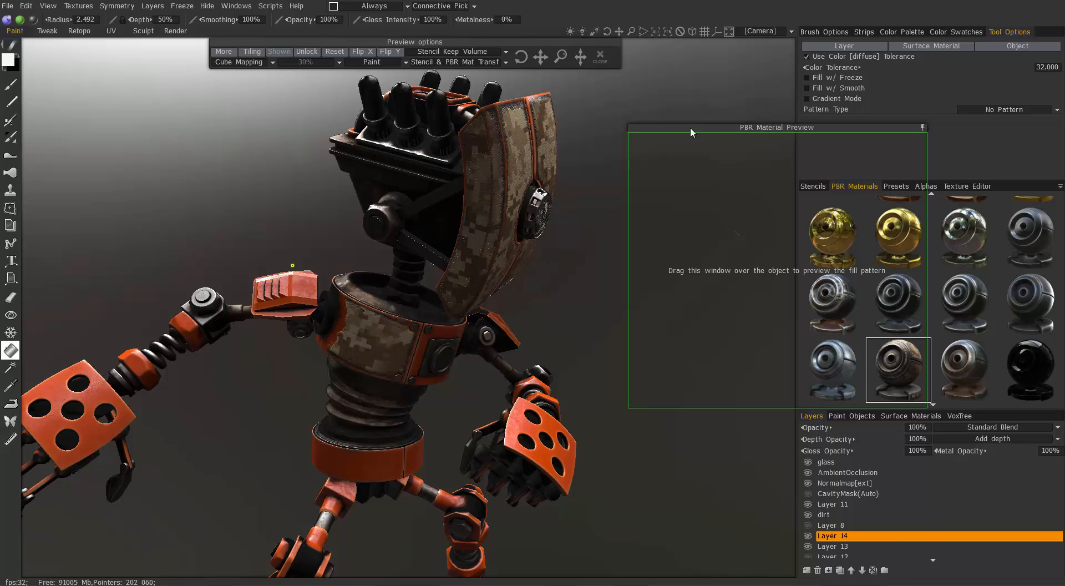
{"action": "left_click_drag", "start_coordinate": [766, 124], "coordinate": [442, 74]}
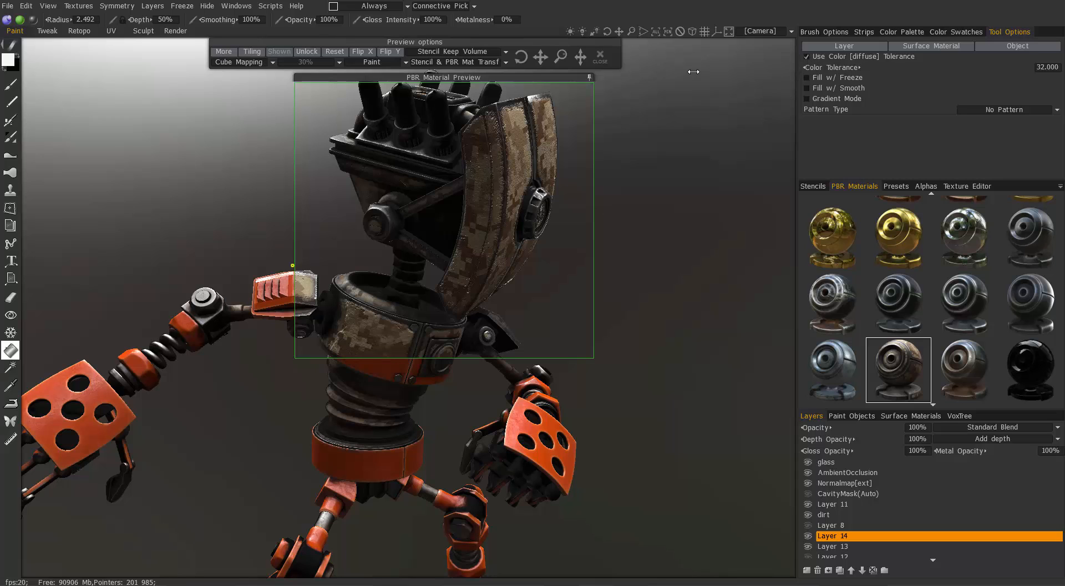
{"action": "left_click_drag", "start_coordinate": [587, 78], "coordinate": [305, 131]}
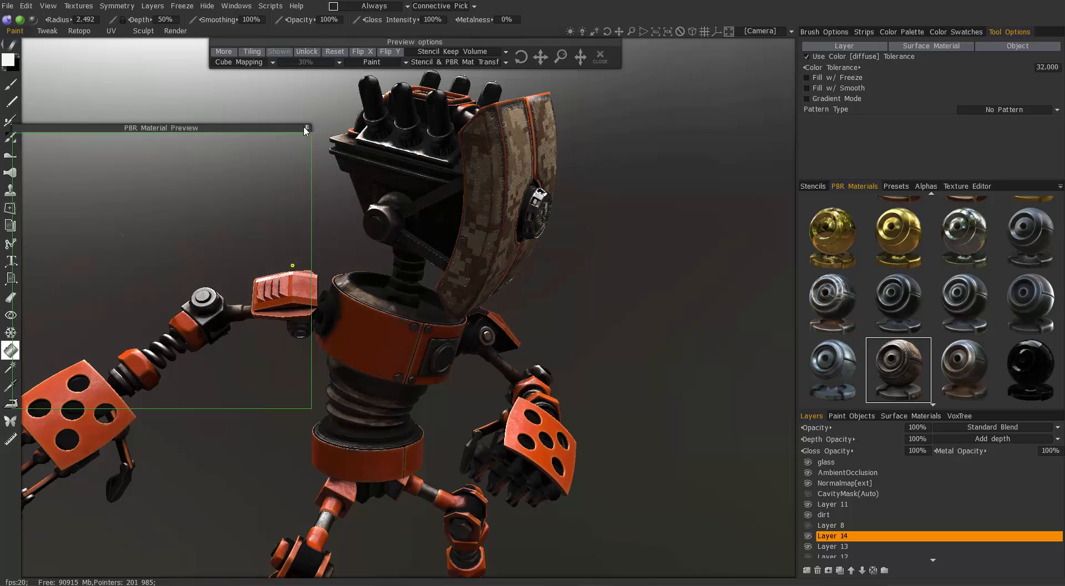
- Disable Use Color [diffuse] Tolerance for the Fill tool and try the camouflage fill on the robot's head
{"action": "left_click", "coordinate": [807, 57]}
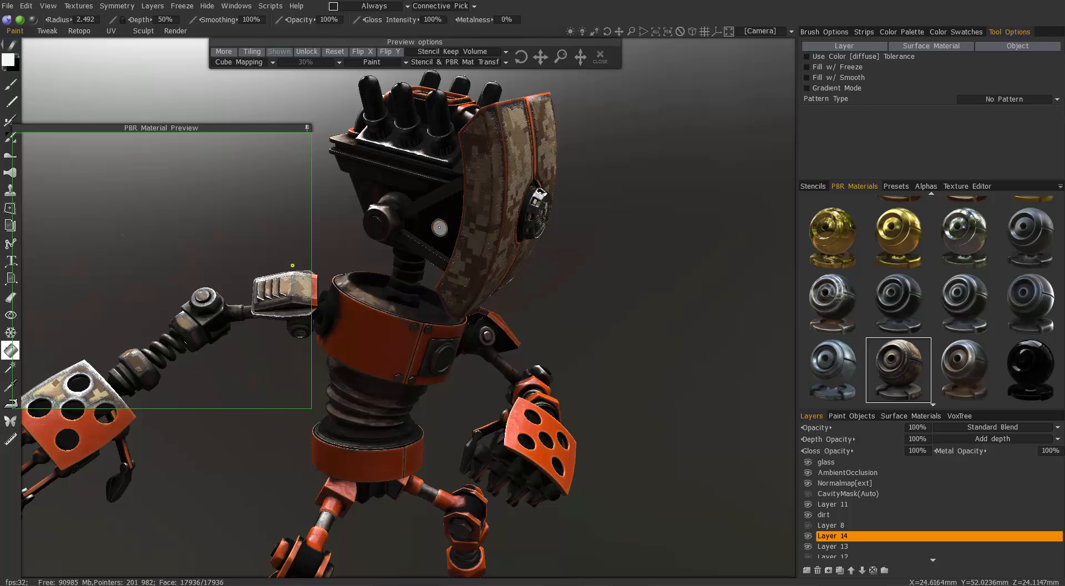
{"action": "left_click", "coordinate": [440, 227]}
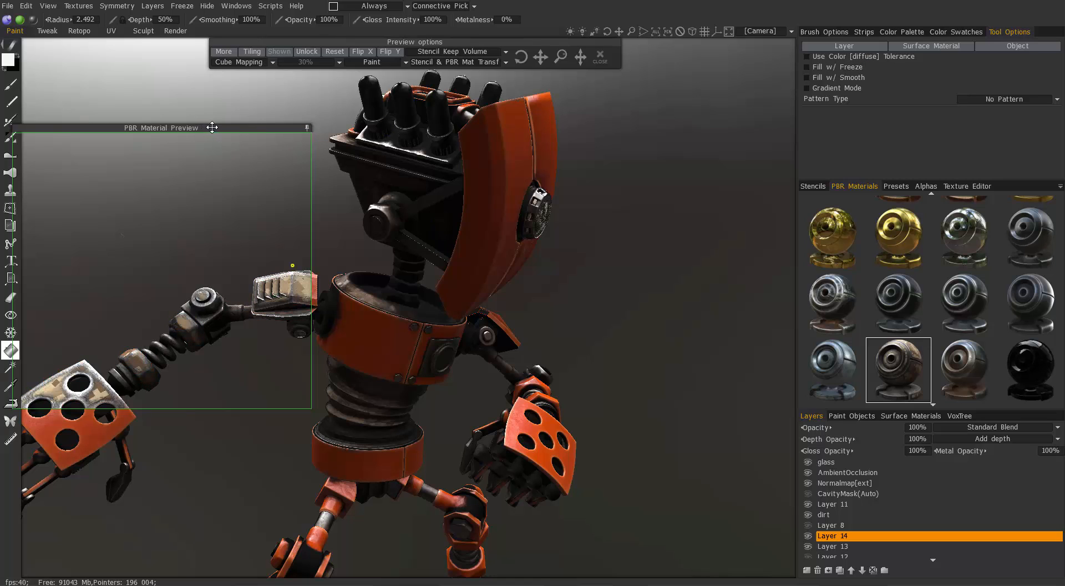
- Move the PBR Material Preview off the robot's head and fill the face plates and chest with the camouflage material
{"action": "left_click_drag", "start_coordinate": [212, 127], "coordinate": [674, 292]}
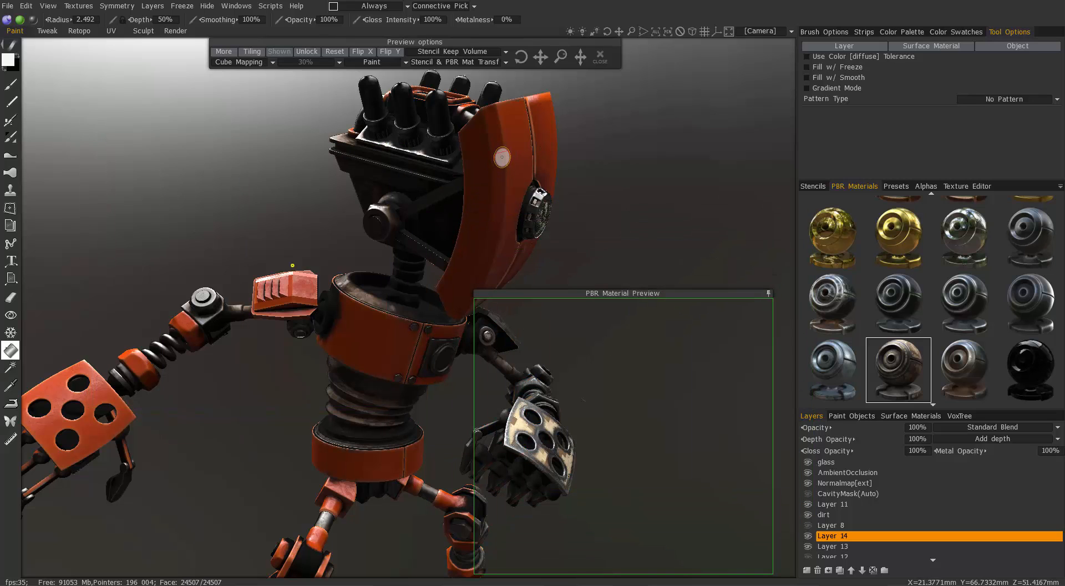
{"action": "left_click", "coordinate": [502, 157]}
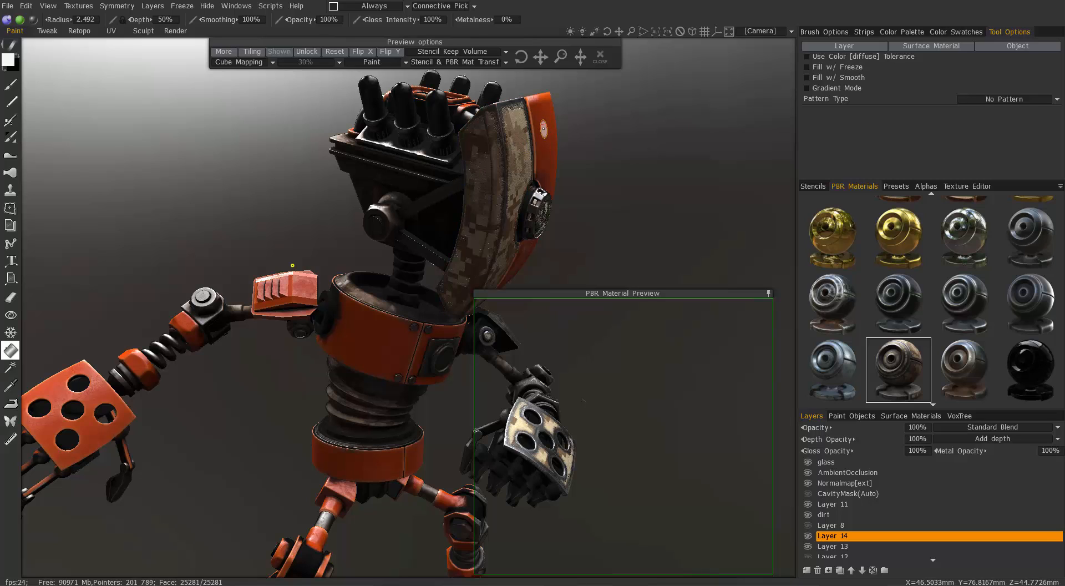
{"action": "left_click", "coordinate": [543, 128]}
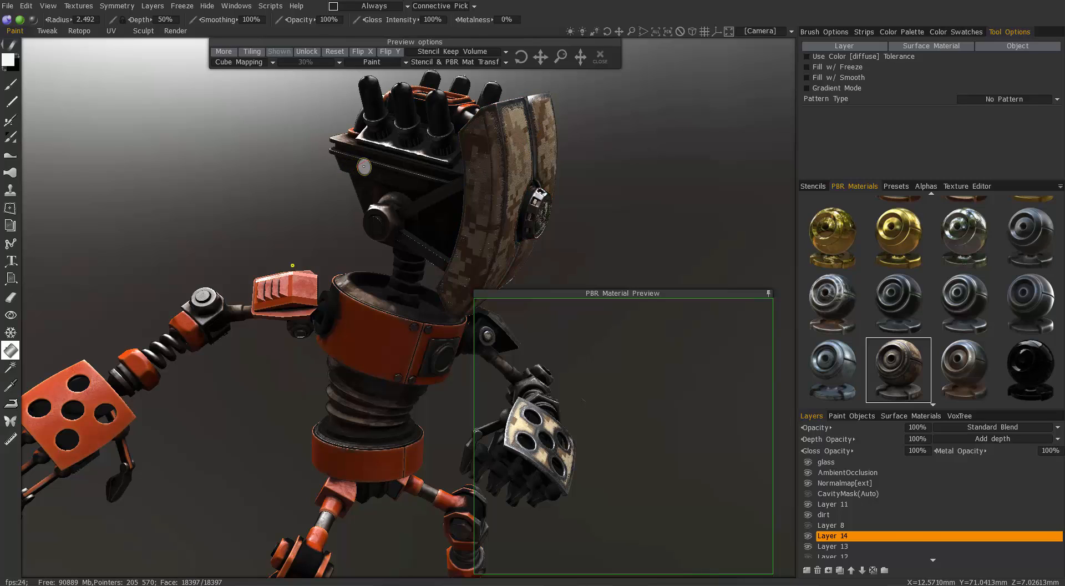
{"action": "left_click", "coordinate": [355, 338]}
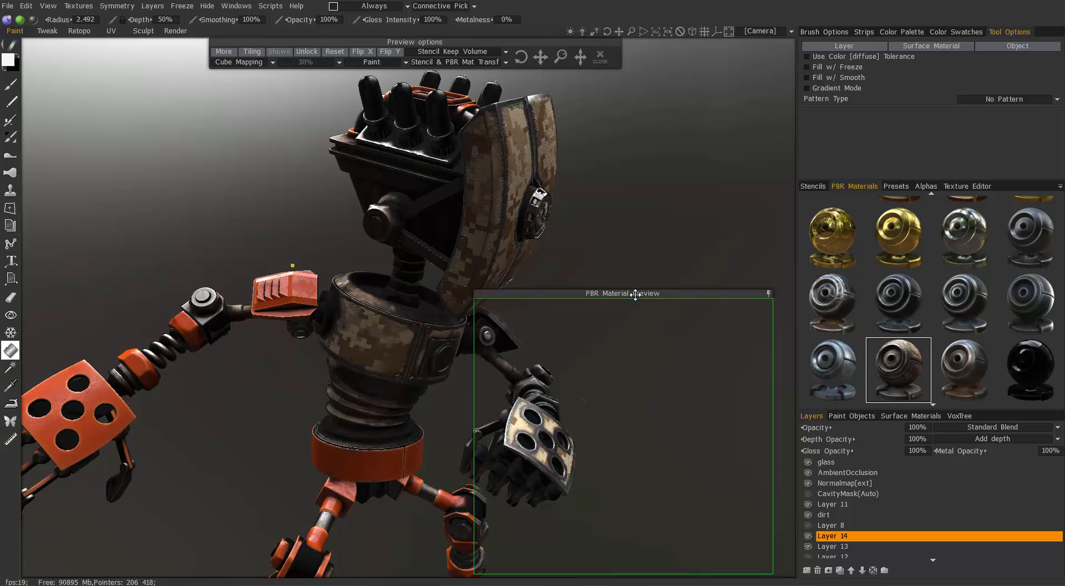
- Move the PBR Material Preview over the head and down to the hand, and fill the perforated hand plates with camouflage
{"action": "left_click_drag", "start_coordinate": [635, 295], "coordinate": [492, 79]}
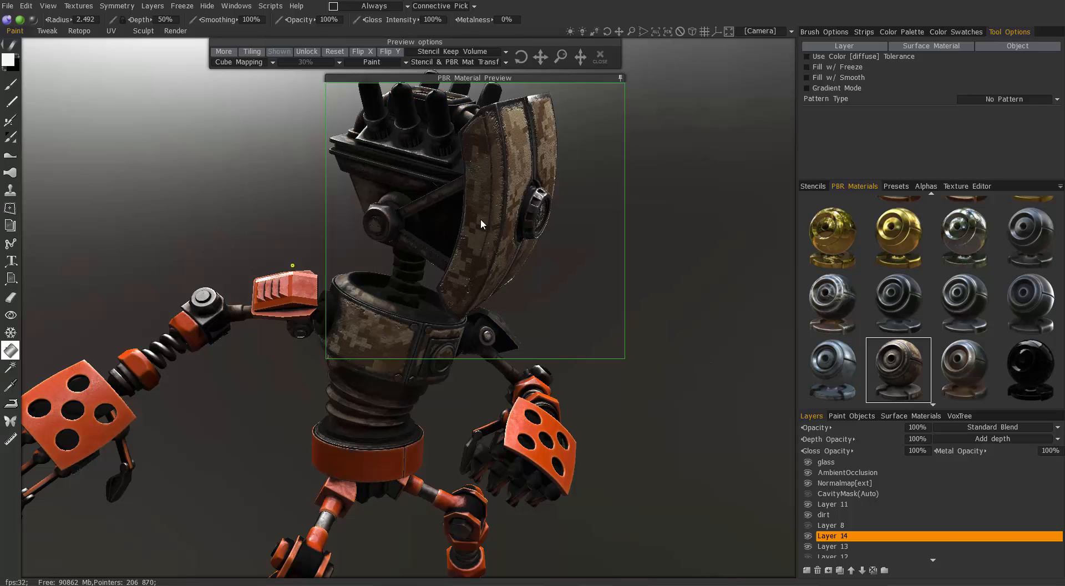
{"action": "left_click_drag", "start_coordinate": [524, 78], "coordinate": [536, 255]}
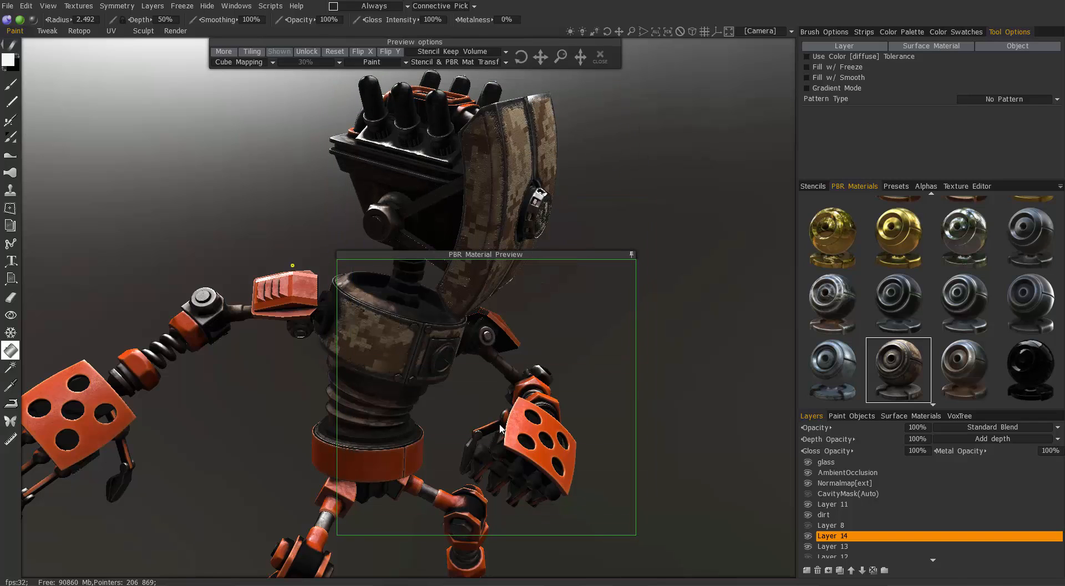
{"action": "left_click", "coordinate": [530, 425]}
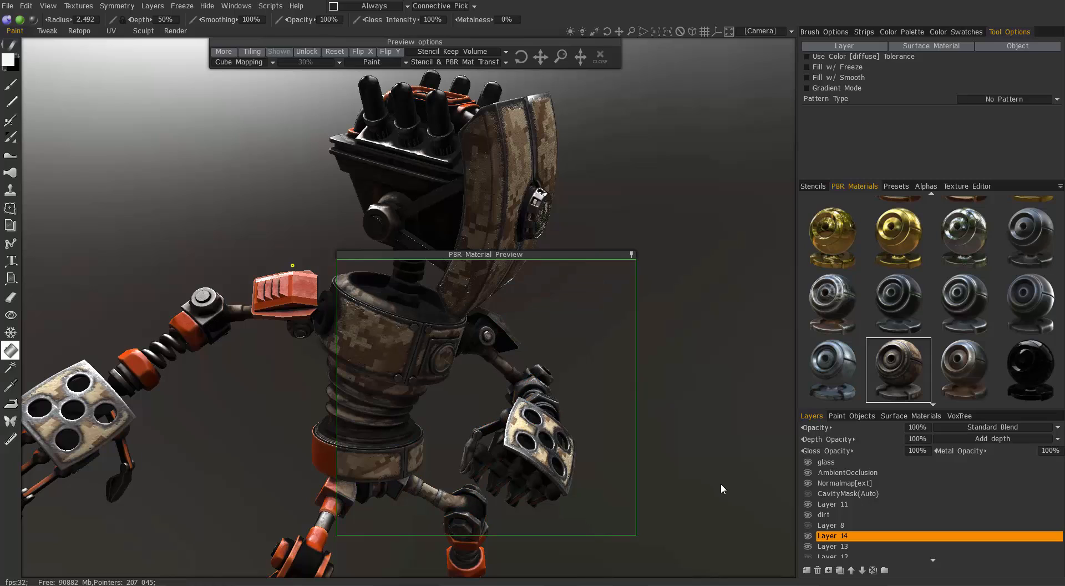
- Open the camouflage metal material in the PBR Material Editor, and shift the PBR Material Preview clear of it and collapse it
{"action": "right_click", "coordinate": [907, 367]}
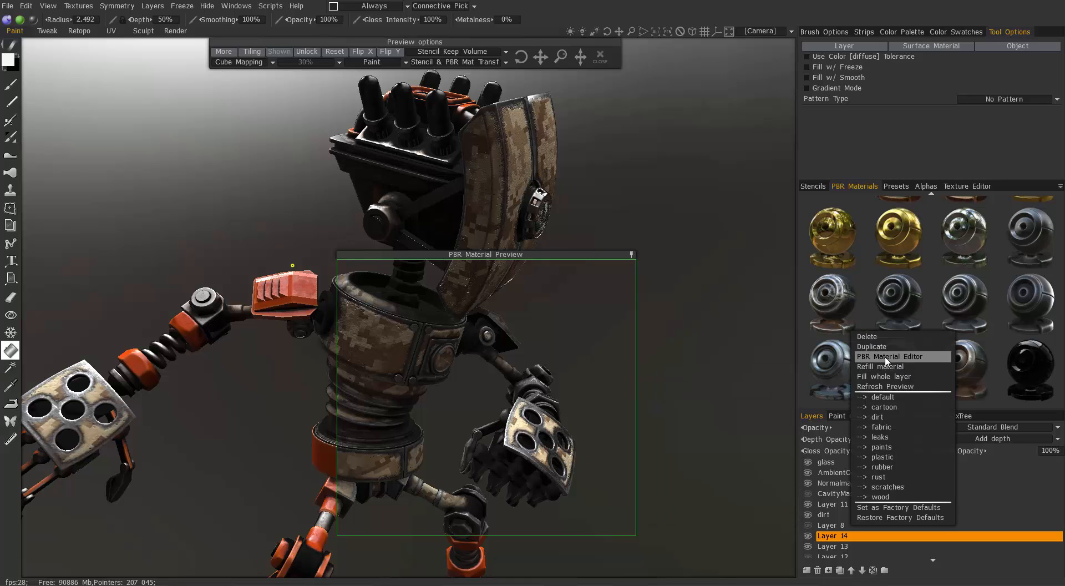
{"action": "left_click", "coordinate": [890, 357]}
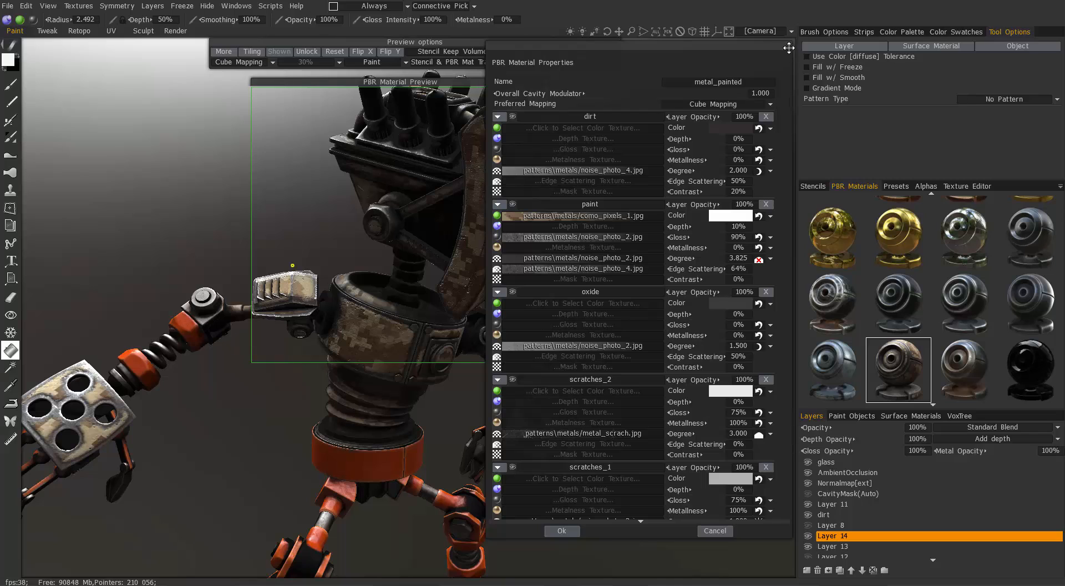
{"action": "left_click_drag", "start_coordinate": [435, 82], "coordinate": [273, 79]}
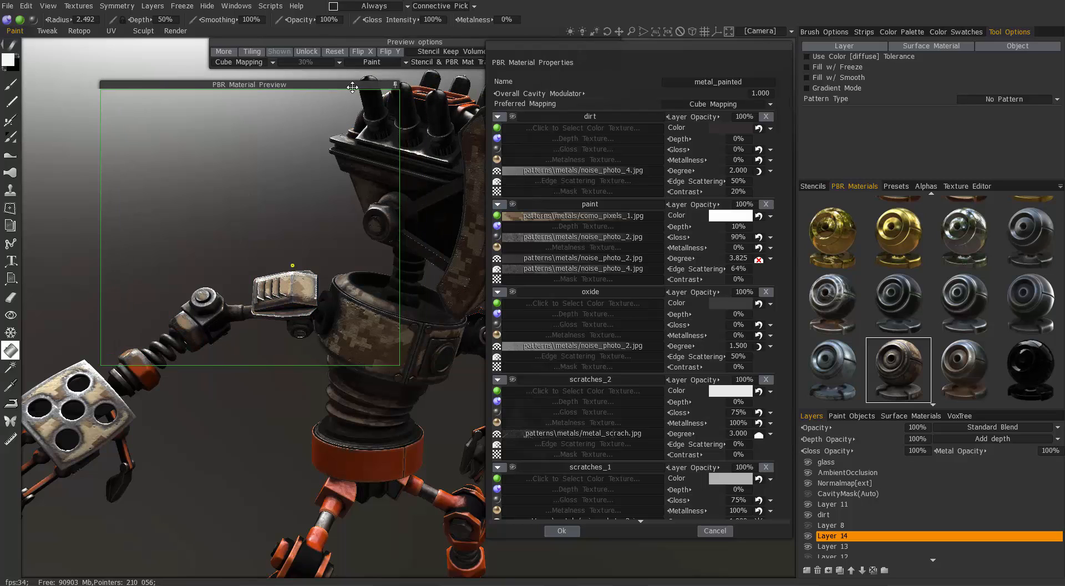
{"action": "left_click", "coordinate": [395, 84]}
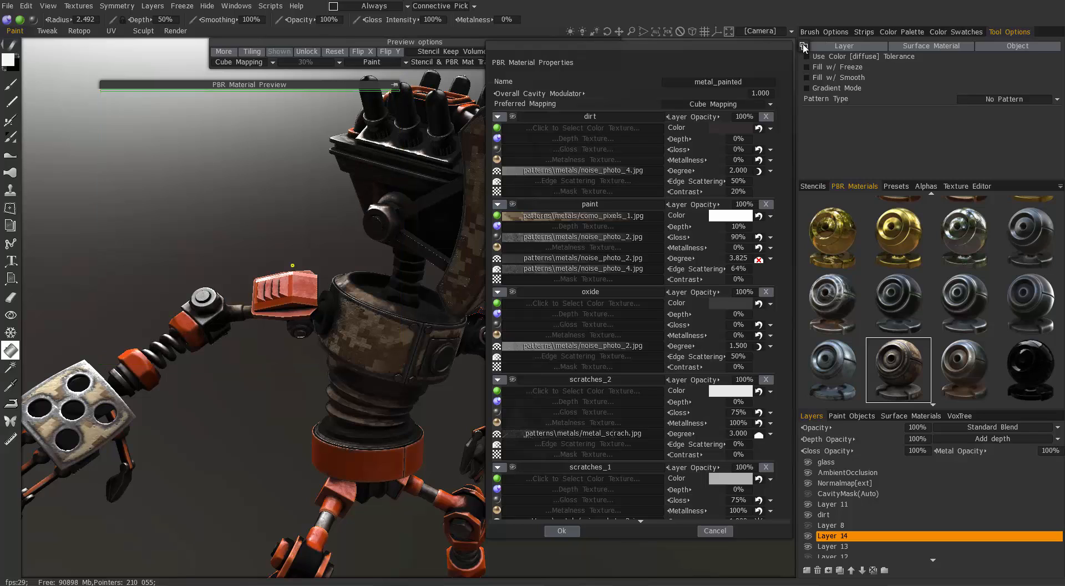
- Cycle the sphere preview of the material through its medium, large and hidden sizes and back to medium
{"action": "left_click", "coordinate": [804, 46]}
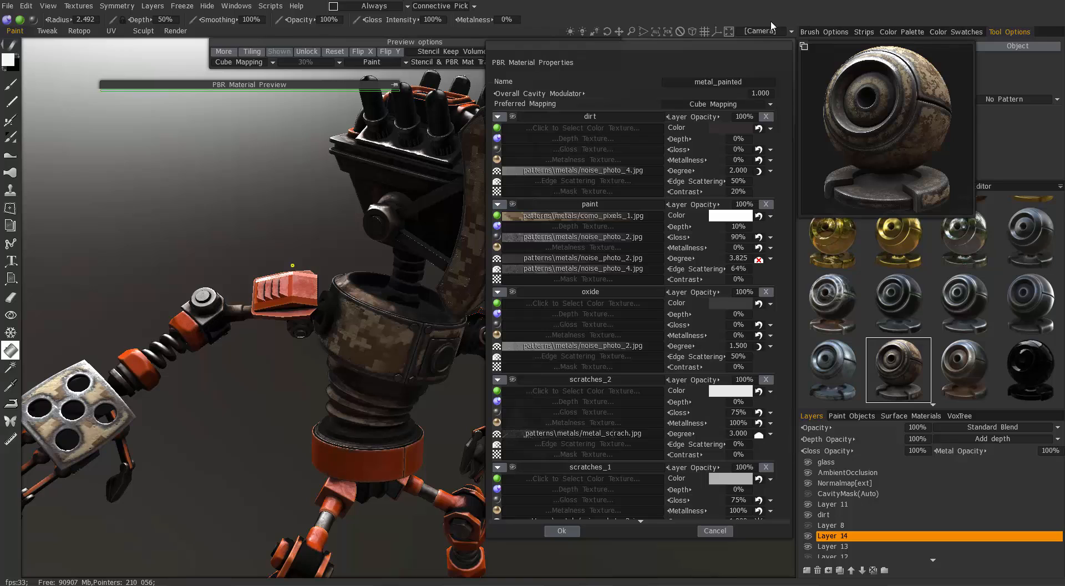
{"action": "left_click", "coordinate": [804, 47]}
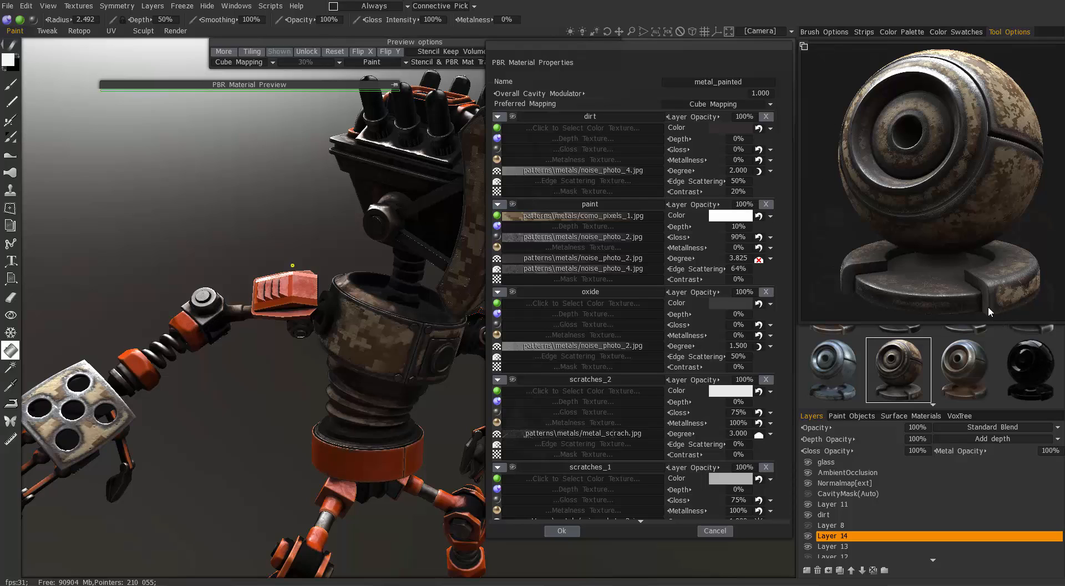
{"action": "left_click", "coordinate": [804, 46]}
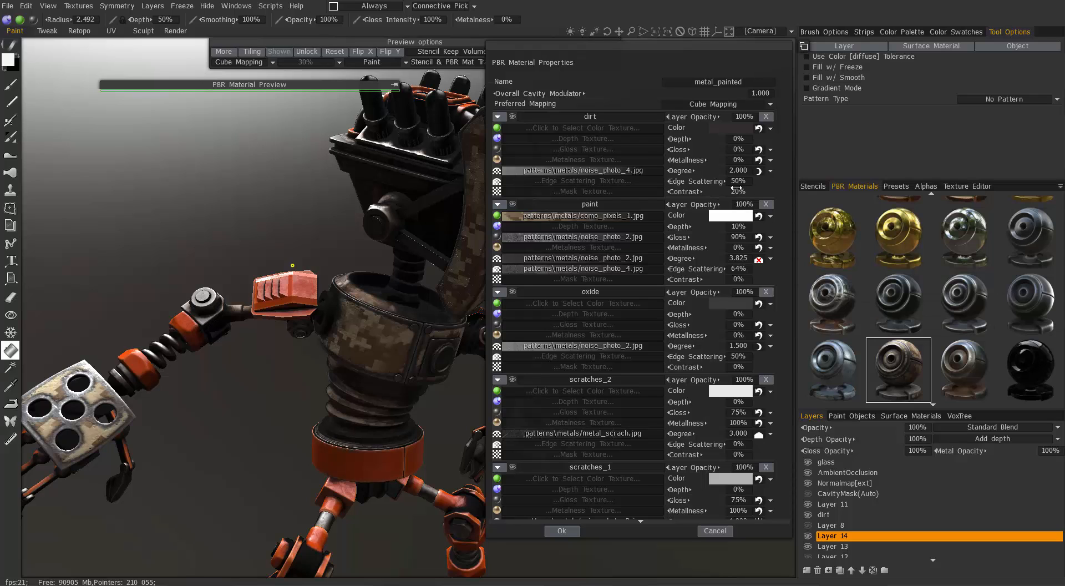
{"action": "left_click", "coordinate": [804, 47]}
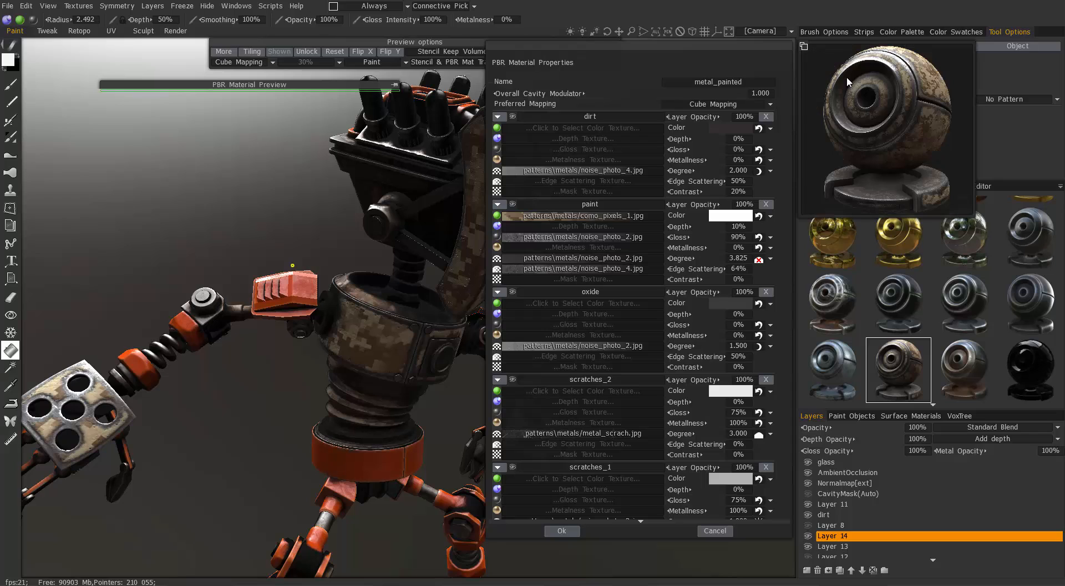
- Expand, reposition and toggle the PBR Material Preview against the sphere preview, and close the material's properties without applying changes
{"action": "left_click", "coordinate": [394, 84]}
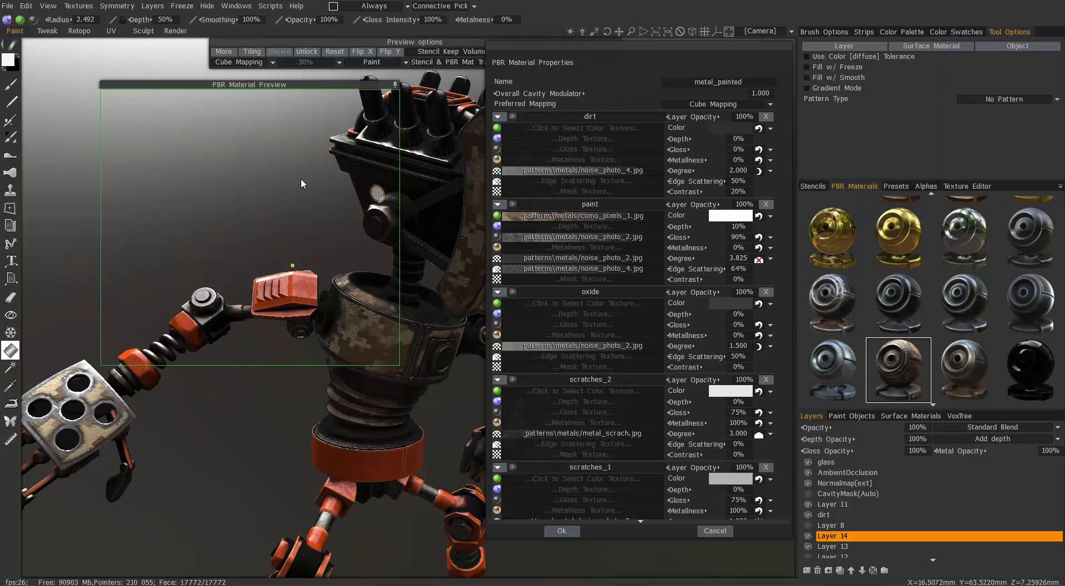
{"action": "left_click_drag", "start_coordinate": [309, 85], "coordinate": [368, 84]}
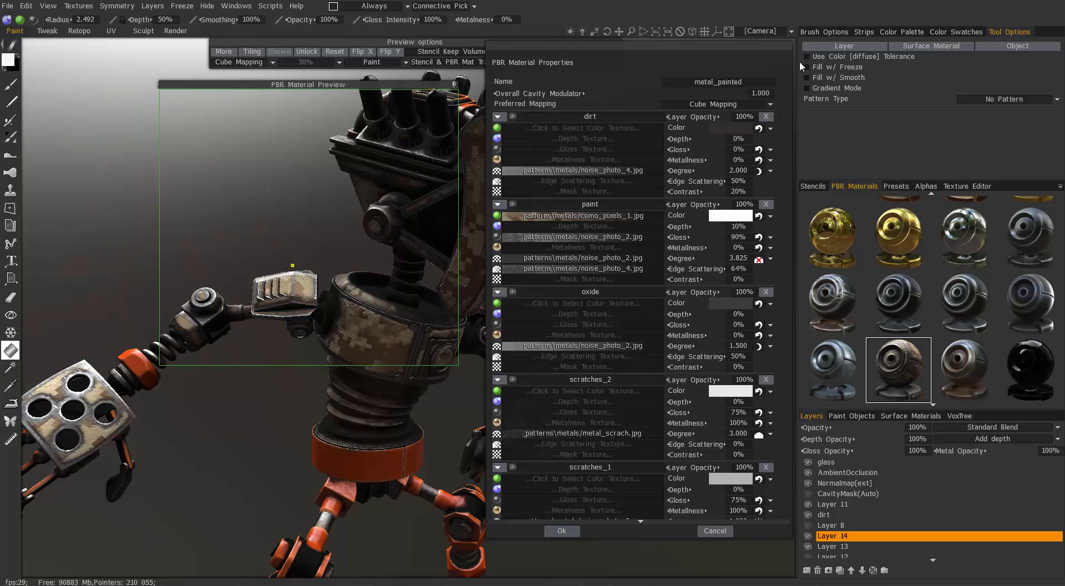
{"action": "left_click", "coordinate": [454, 84]}
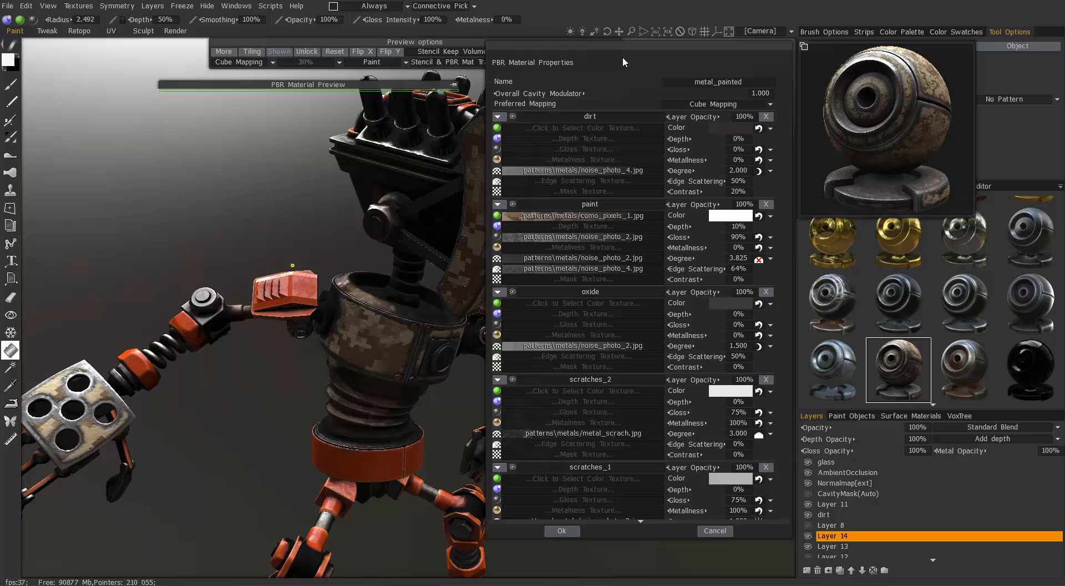
{"action": "left_click", "coordinate": [452, 86]}
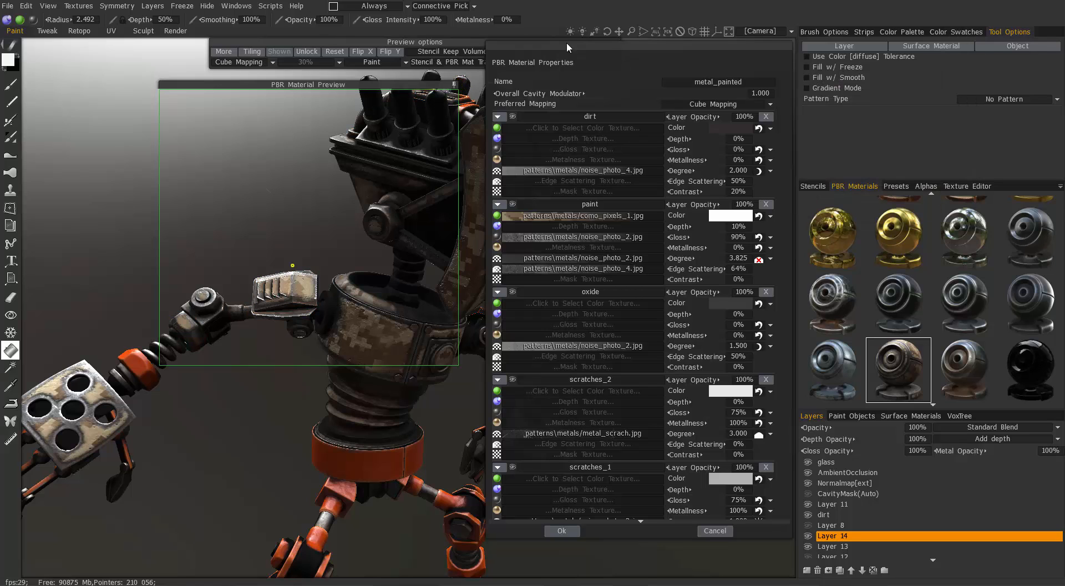
{"action": "left_click", "coordinate": [714, 530]}
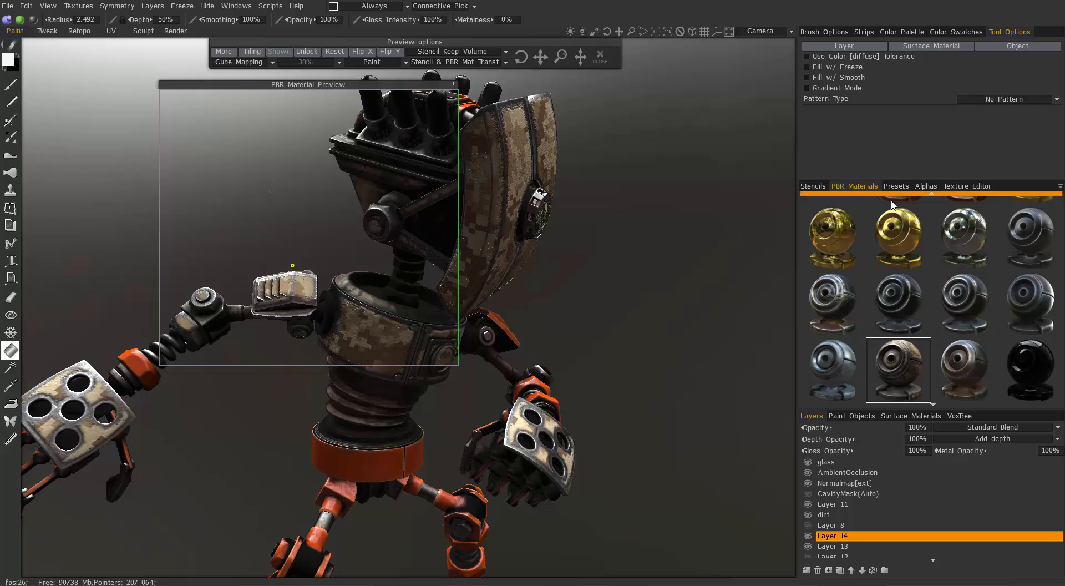
- Return to the beginning of the PBR materials list and bring up the program's general edit commands
{"action": "left_click", "coordinate": [931, 193]}
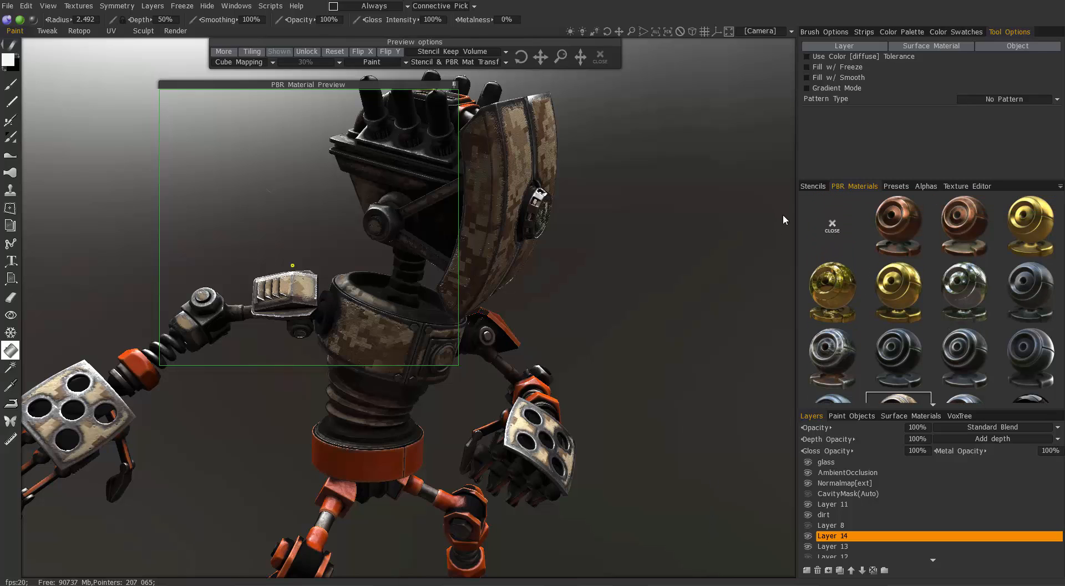
{"action": "key", "text": "ctrl+z"}
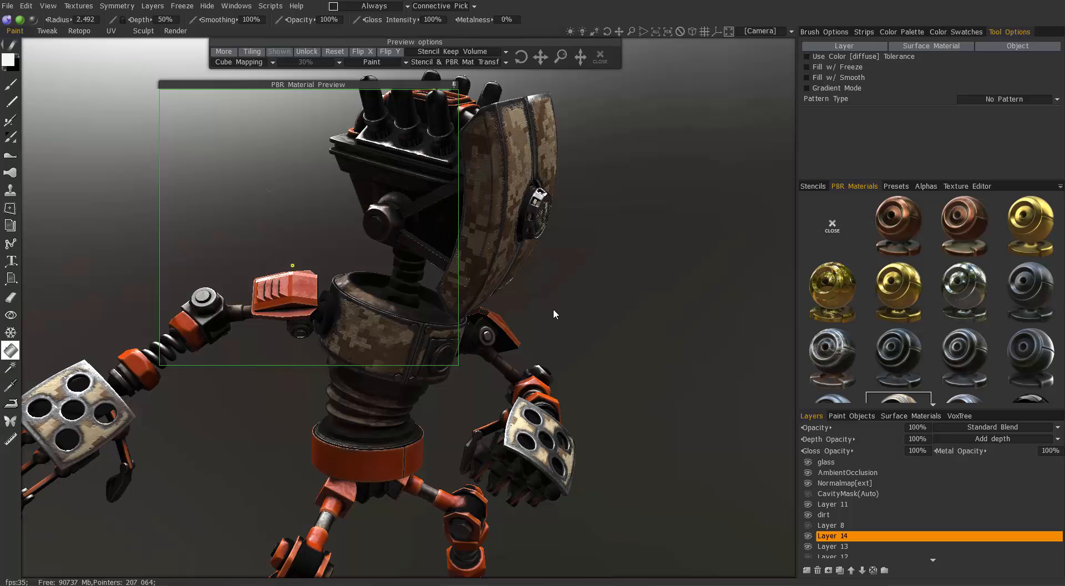
{"action": "left_click", "coordinate": [27, 5]}
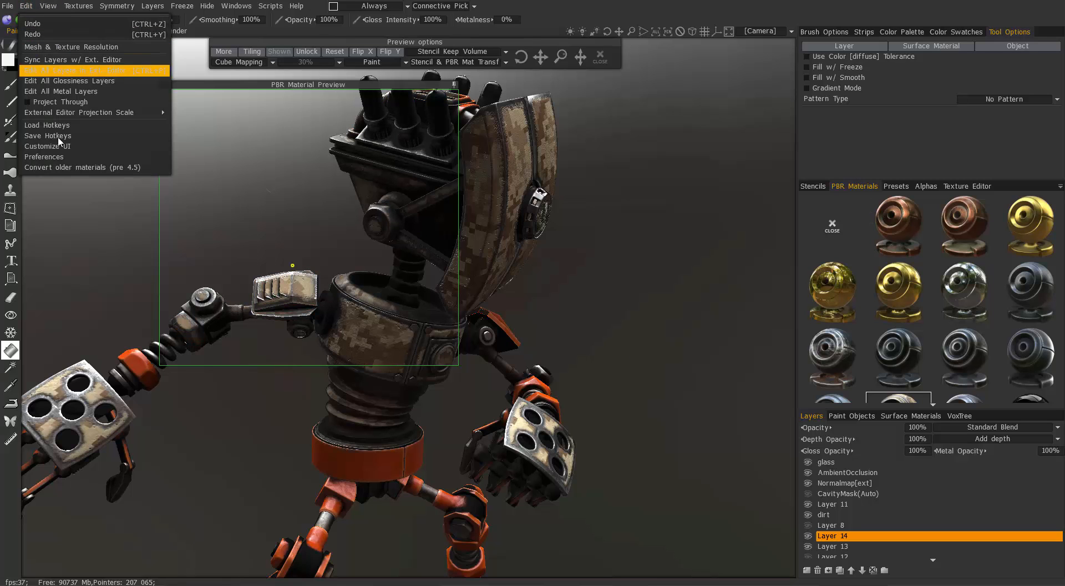